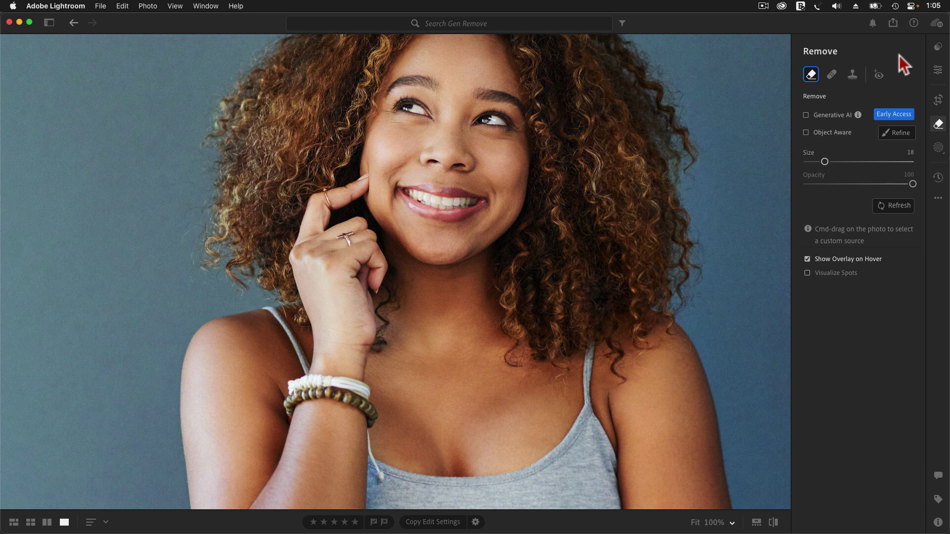
Step: With Generative AI and Object Aware on, apply the removal mask over the woman's wrist
click(828, 117)
click(824, 133)
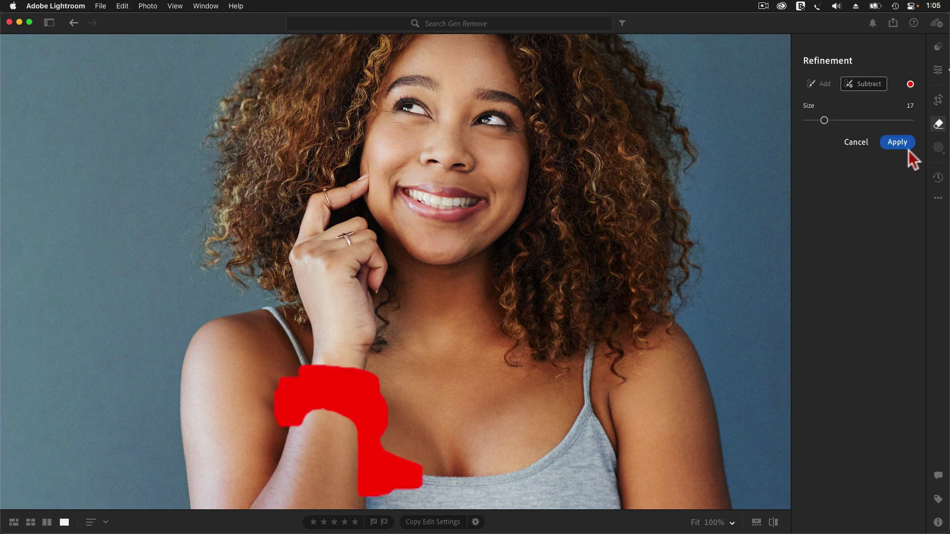
click(906, 144)
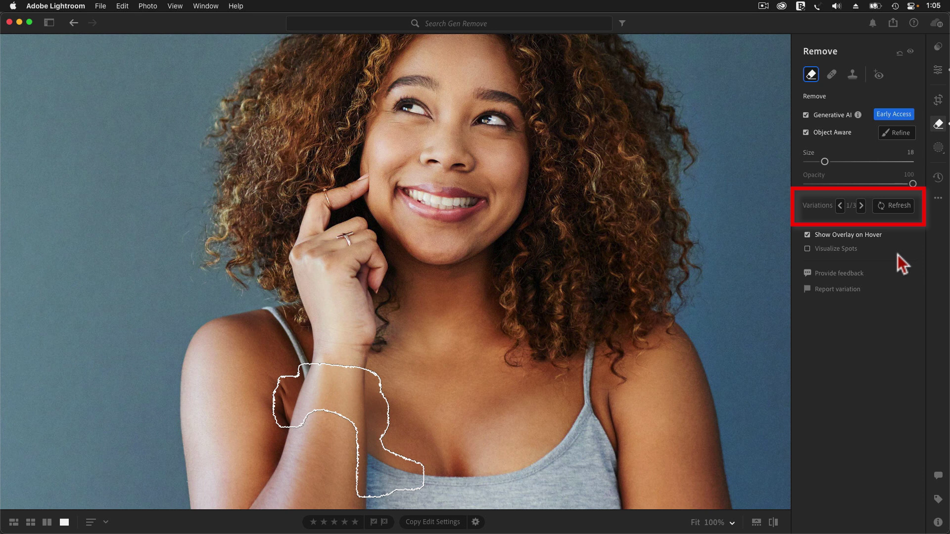
Step: Cycle through the generated fill variations and settle on the second one
click(861, 205)
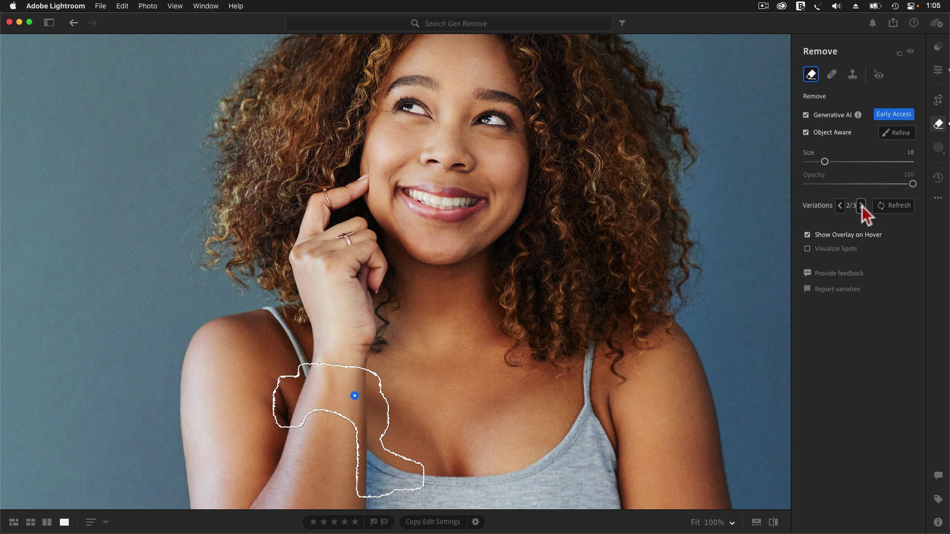
click(861, 205)
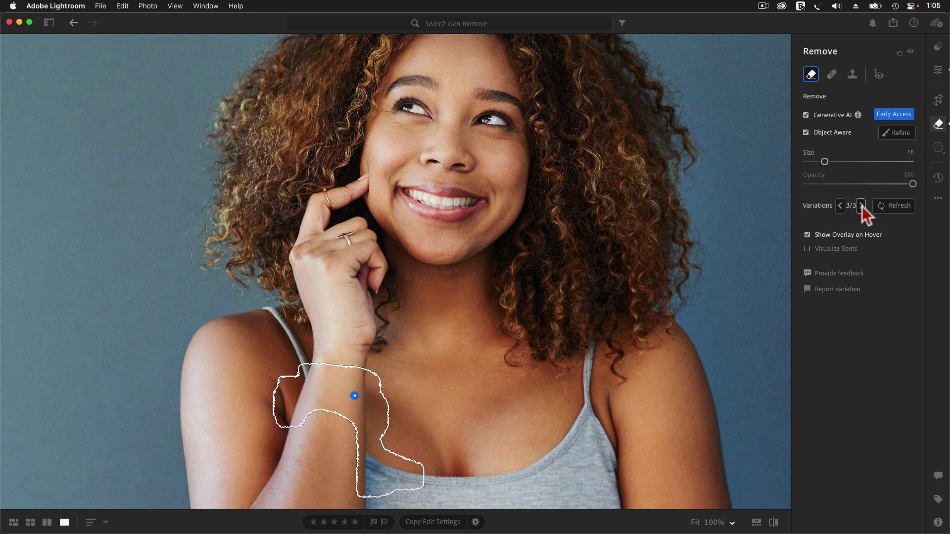
click(862, 206)
click(861, 206)
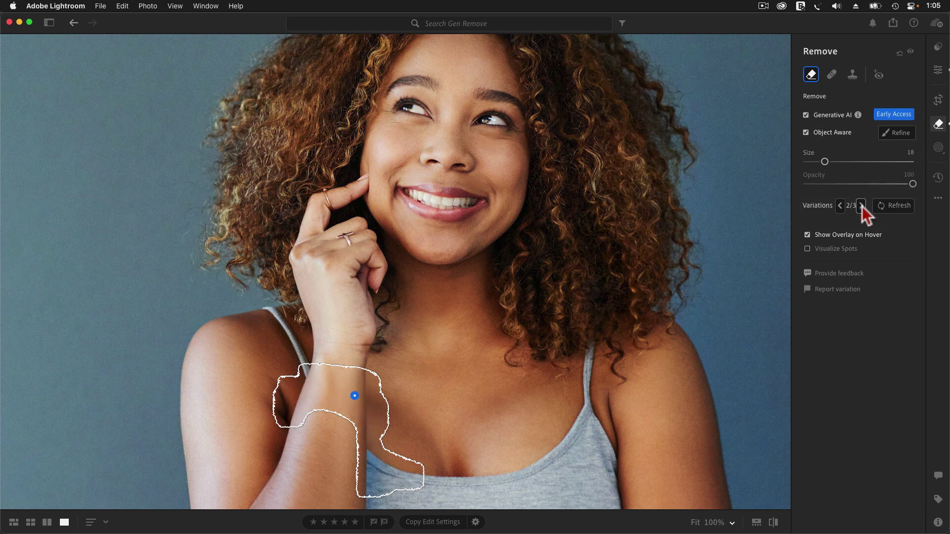
click(861, 206)
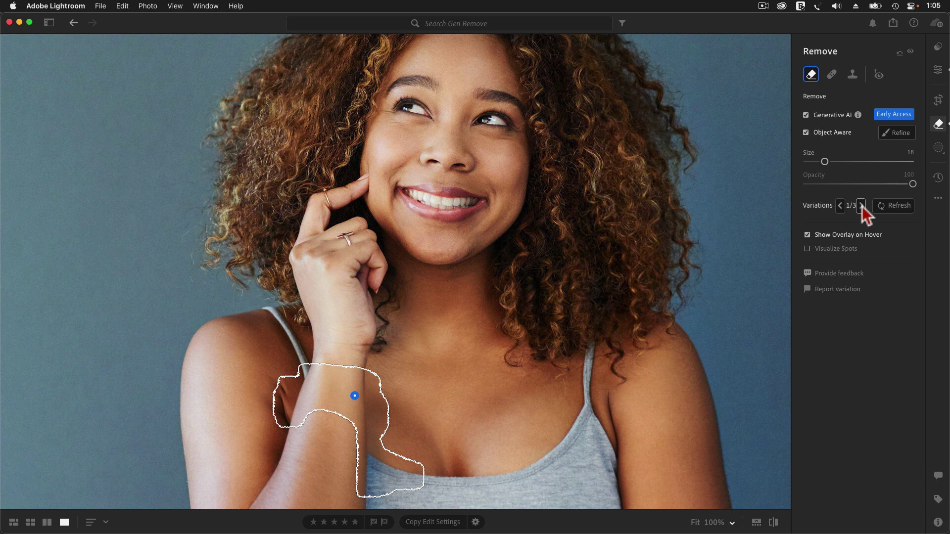
click(862, 205)
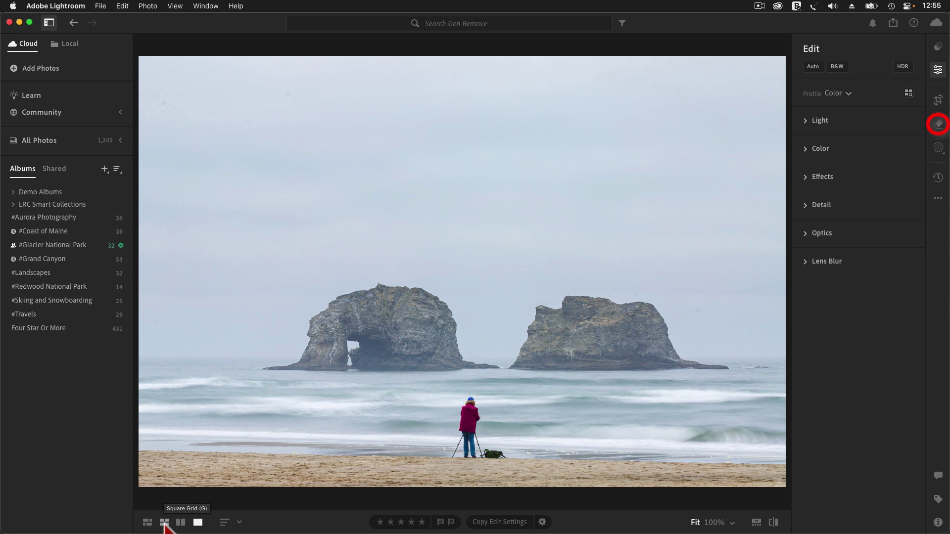
Step: Open the Remove tool on the beach photo and enable Generative AI
click(937, 127)
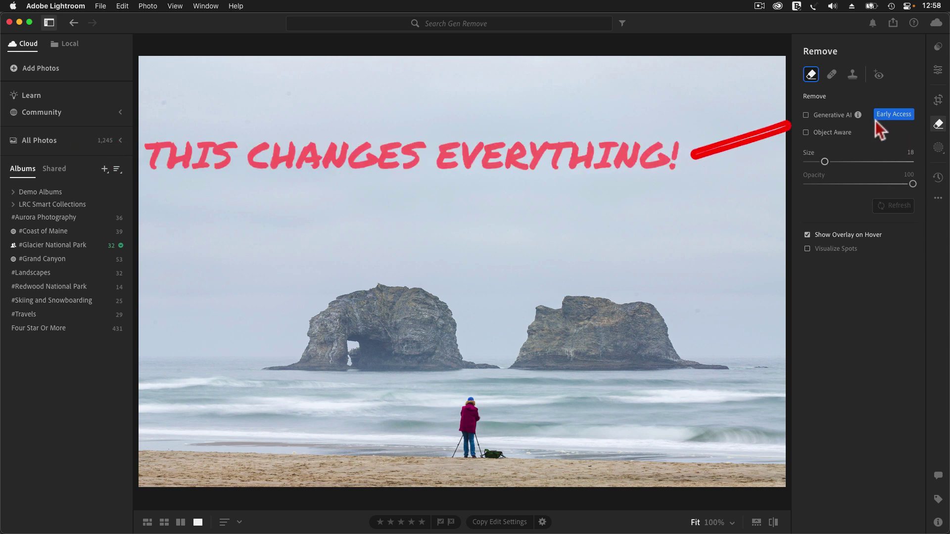
click(830, 118)
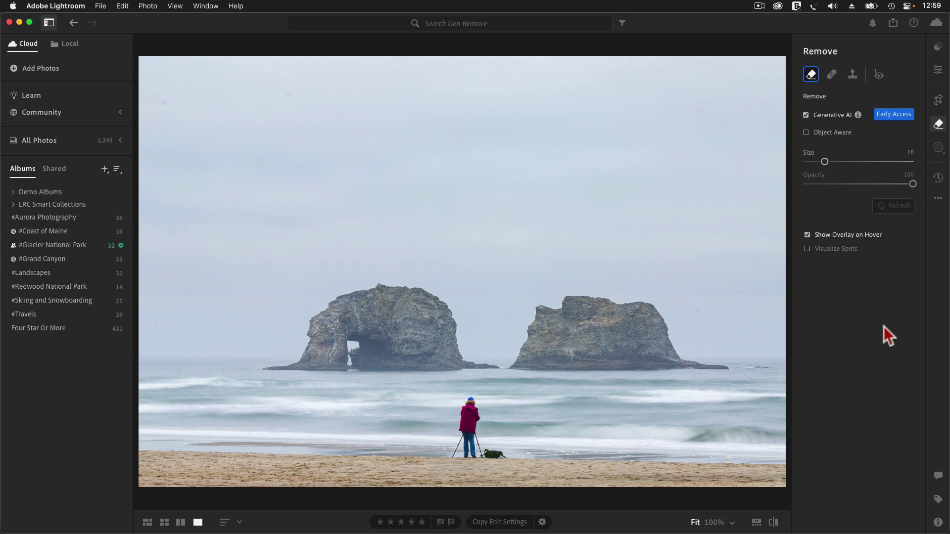
Step: Enable Object Aware, zoom to 100%, and paint over the photographer, tripod and bag
click(827, 135)
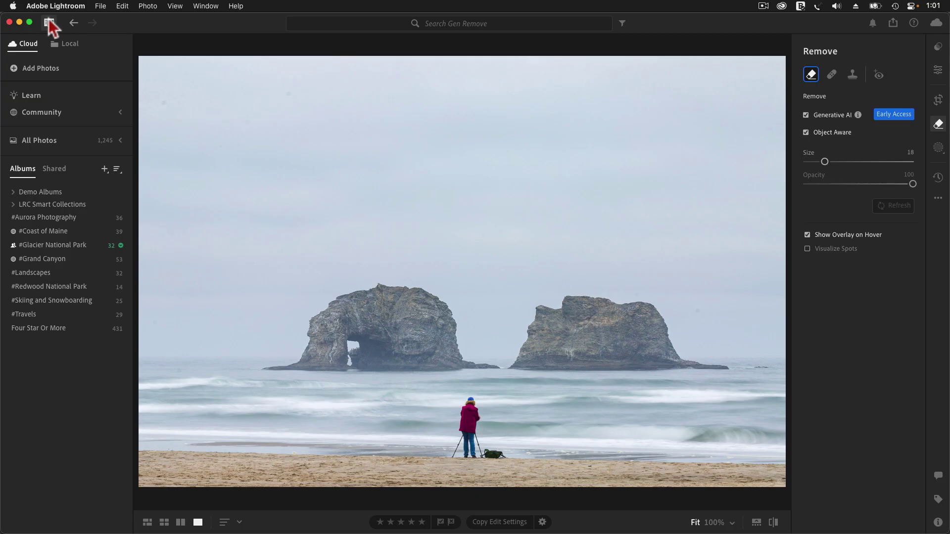
click(49, 22)
key(z)
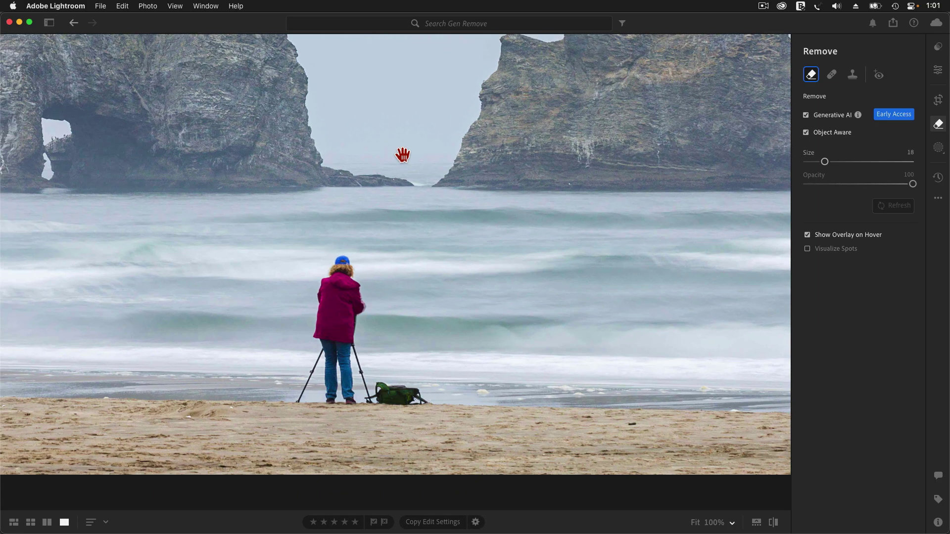
drag(402, 155, 434, 155)
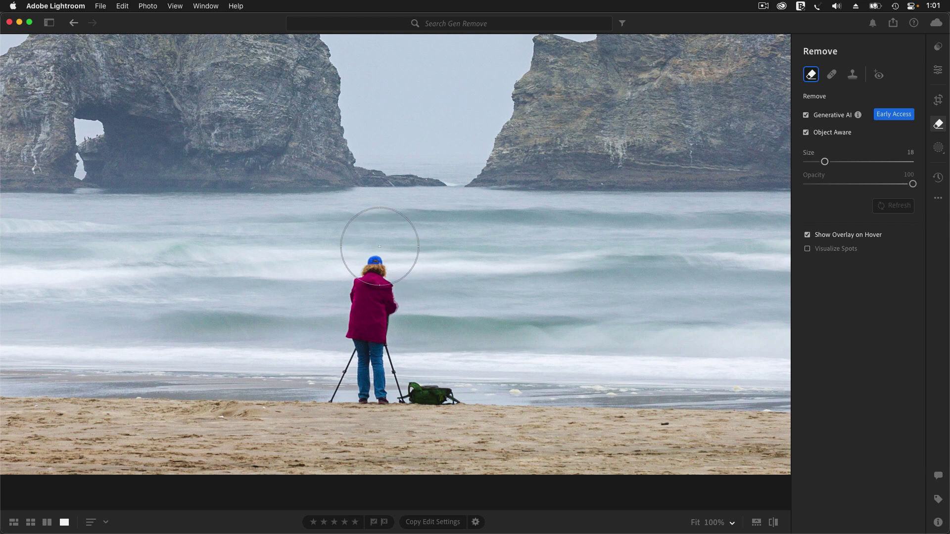
mouse_move(380, 247)
mouse_down()
mouse_move(338, 395)
mouse_move(445, 400)
mouse_move(387, 367)
mouse_up()
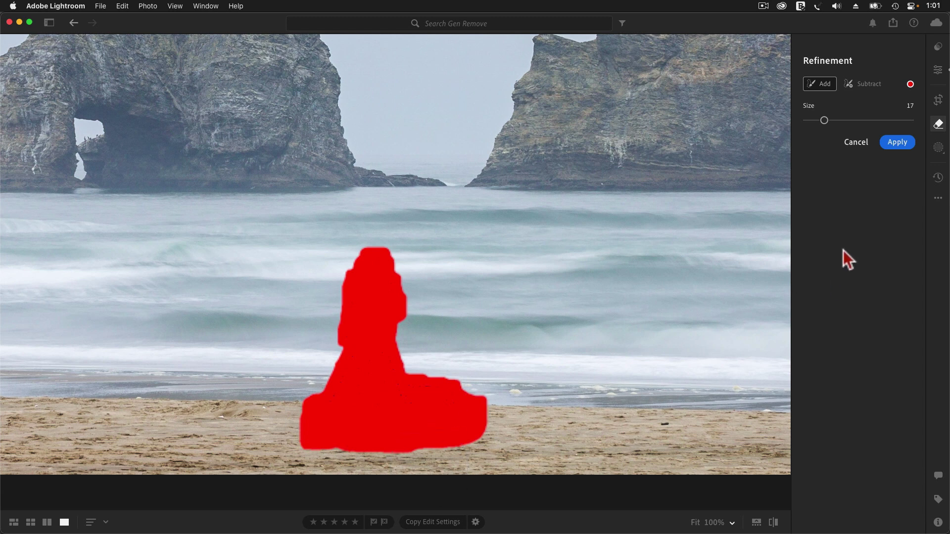
Step: Subtract the mask's lower edge on the sand, then apply the generative removal
click(867, 89)
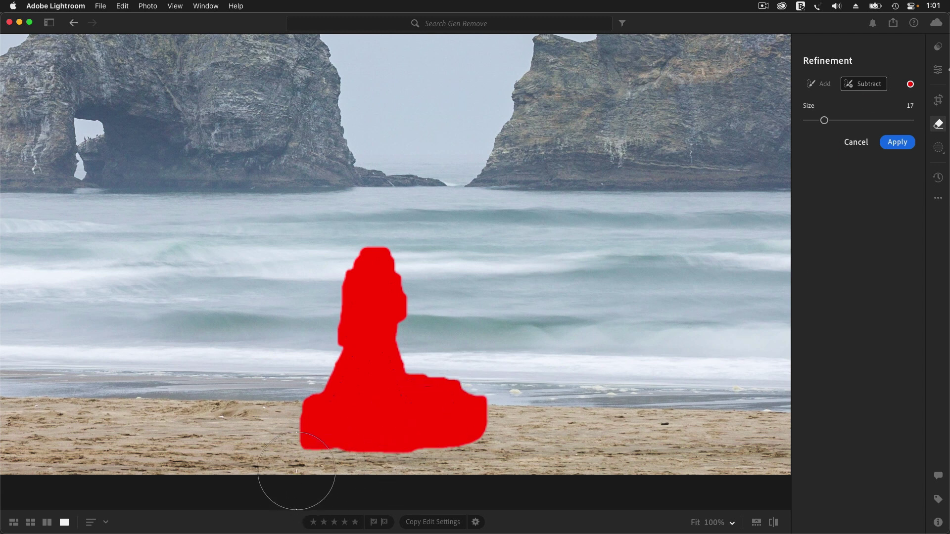
mouse_move(303, 464)
mouse_down()
mouse_move(389, 474)
mouse_move(328, 467)
mouse_up()
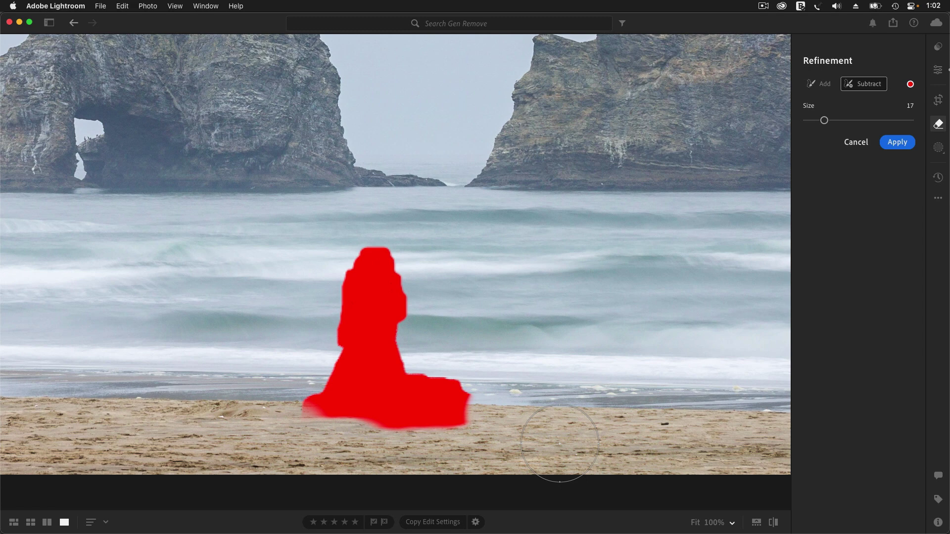
click(898, 143)
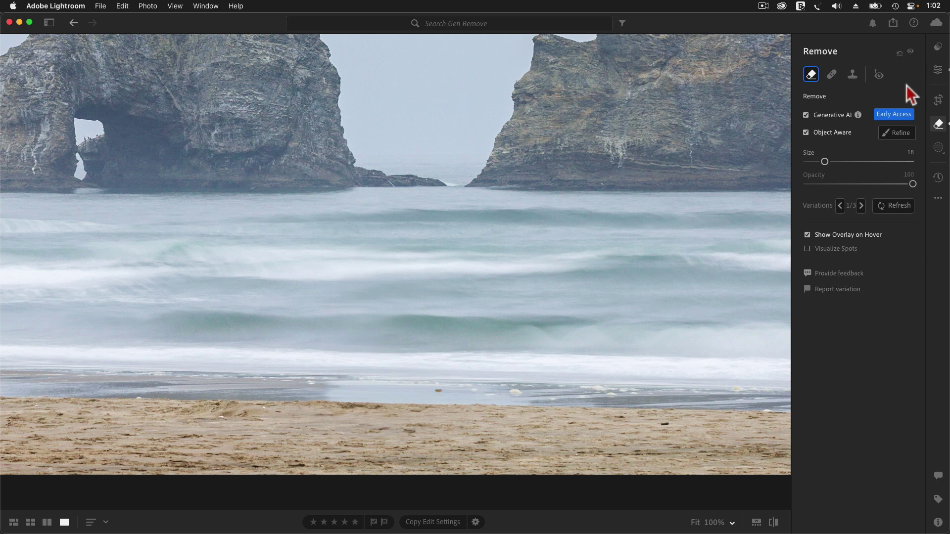
Step: Toggle the corrections off and on to compare the beach before and after removal
click(910, 52)
click(910, 53)
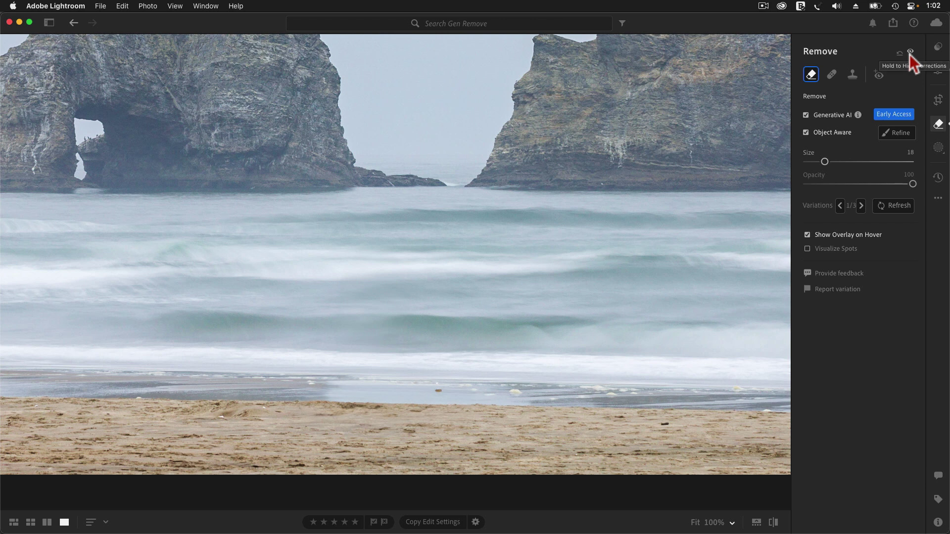
click(909, 52)
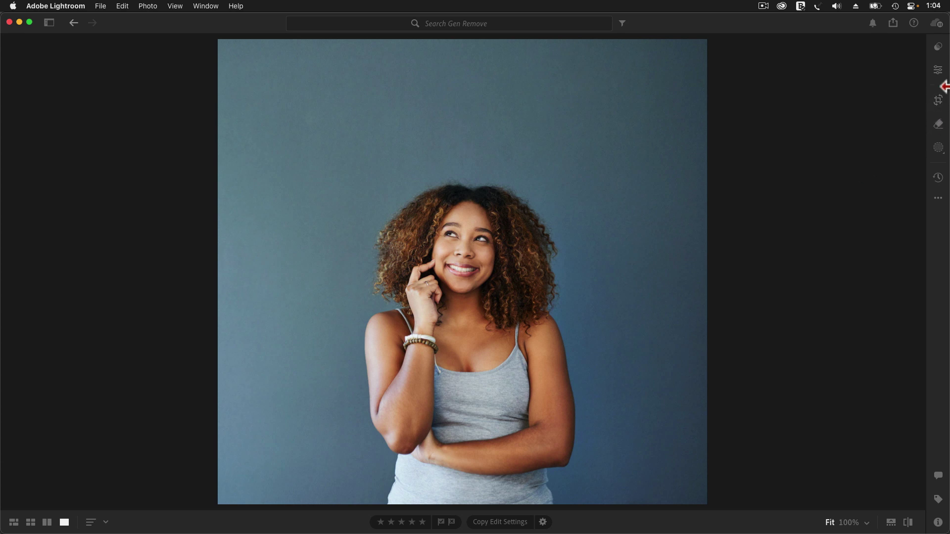
Step: Open Remove on the portrait with Generative AI and Object Aware off, zoomed to 100%
click(938, 125)
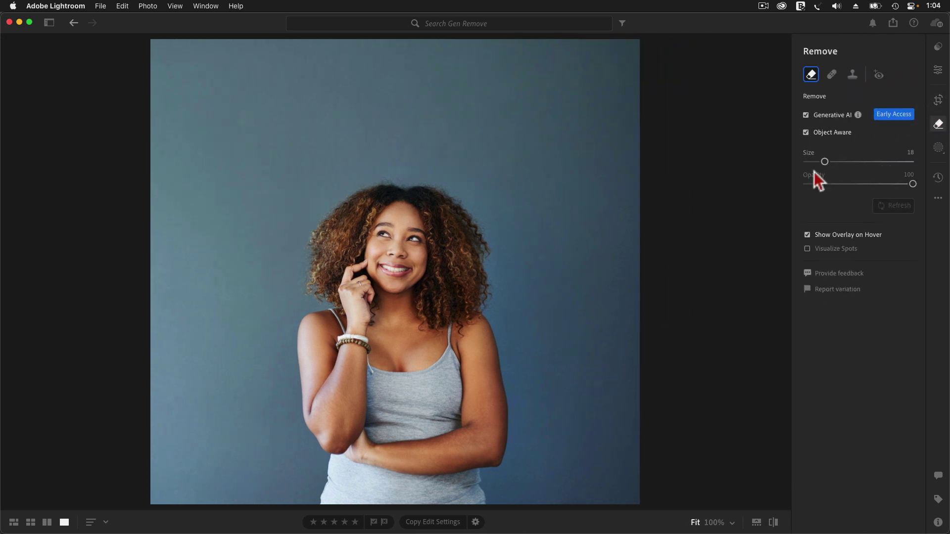
click(828, 117)
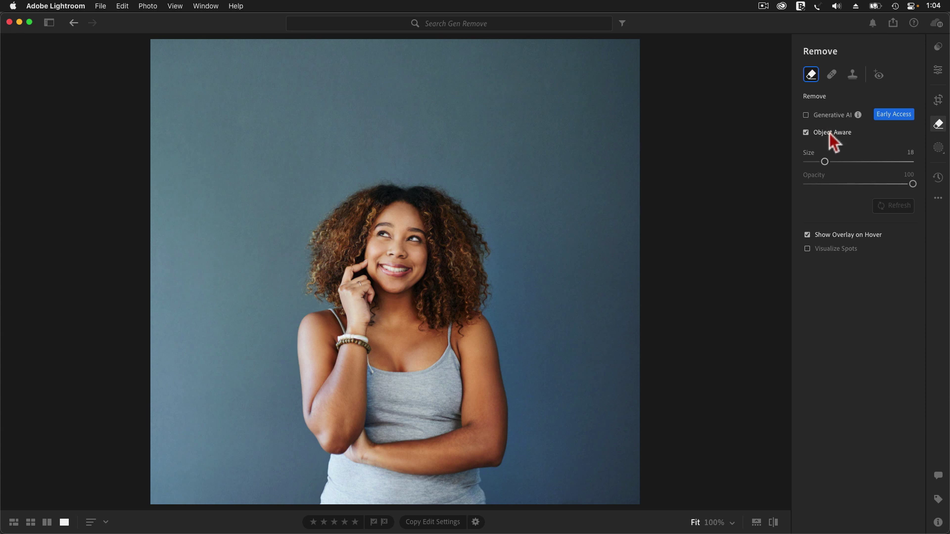
click(829, 133)
key(z)
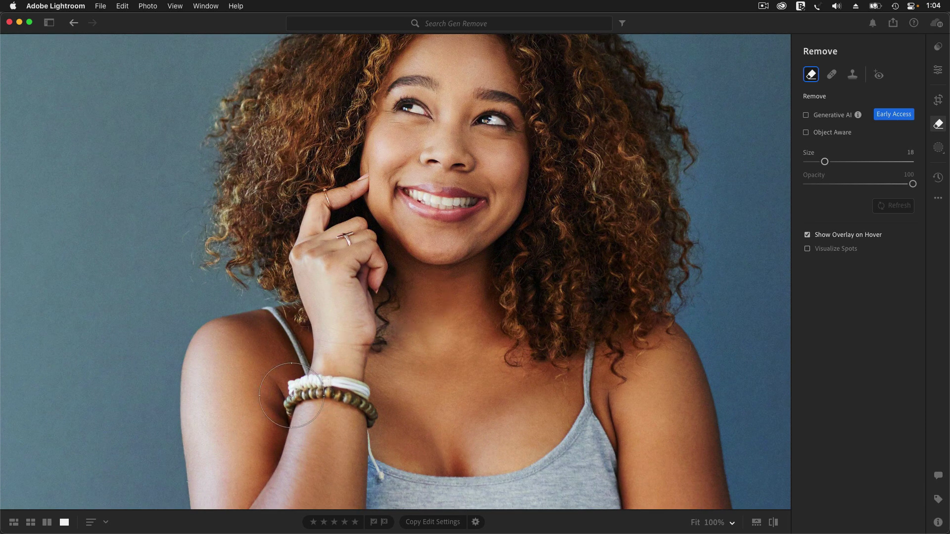
mouse_move(292, 395)
mouse_down()
mouse_move(340, 399)
mouse_move(375, 465)
mouse_up()
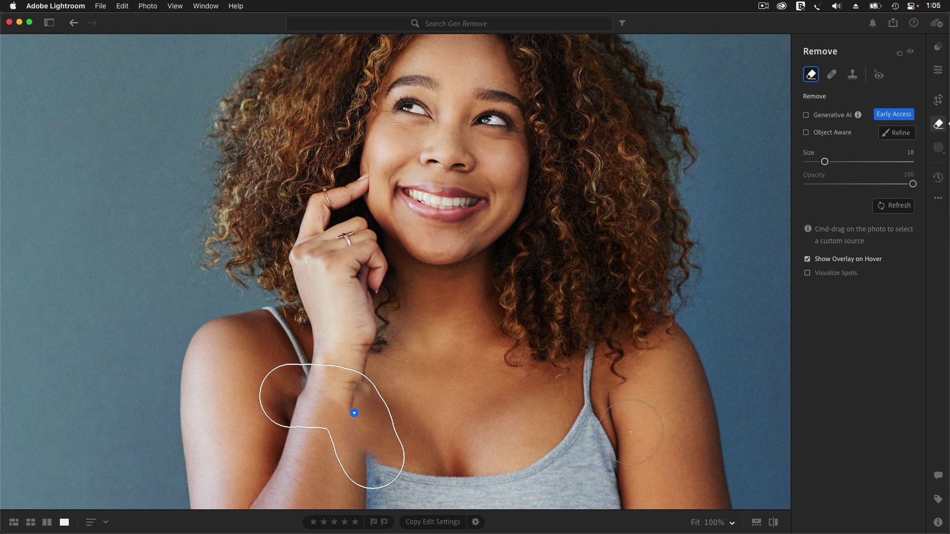
click(899, 54)
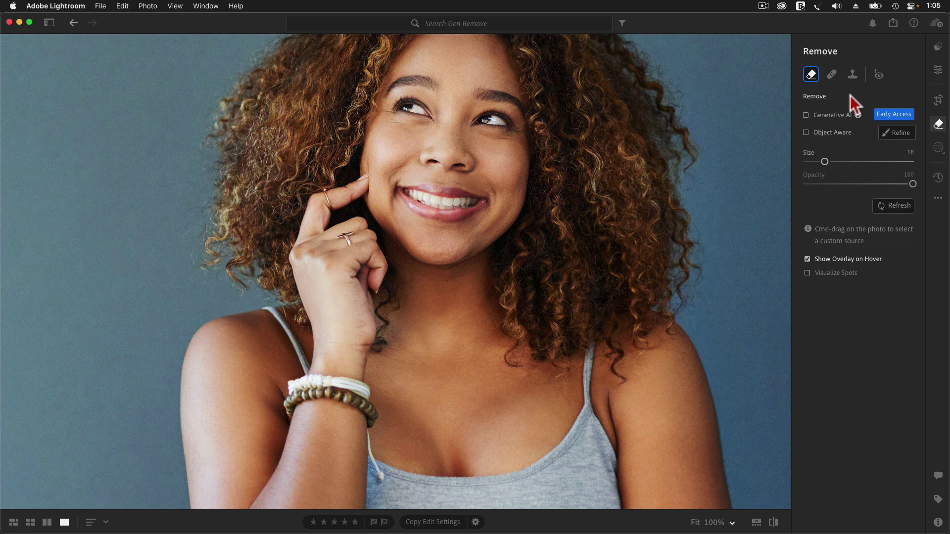
Step: Enable Generative AI and Object Aware, then brush over the bracelet on the wrist
click(828, 116)
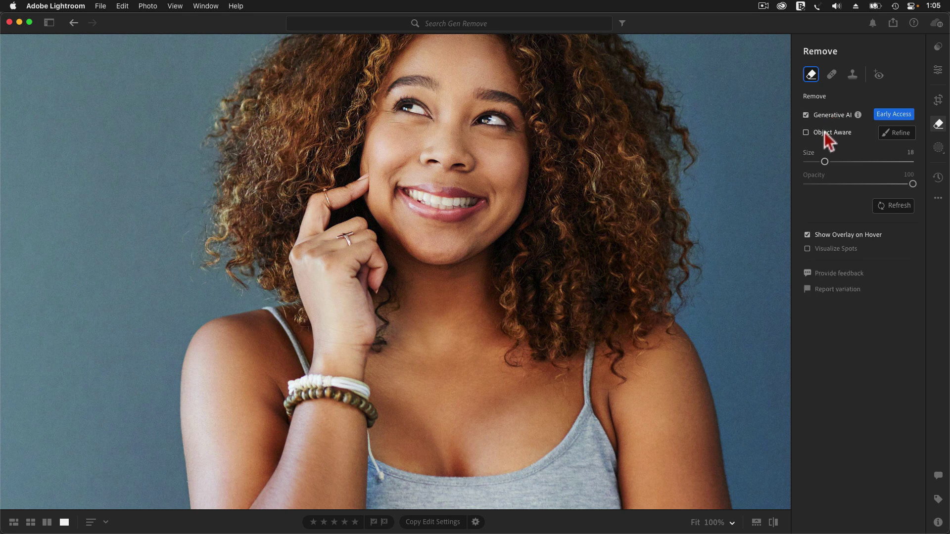
click(825, 132)
drag(280, 396, 378, 459)
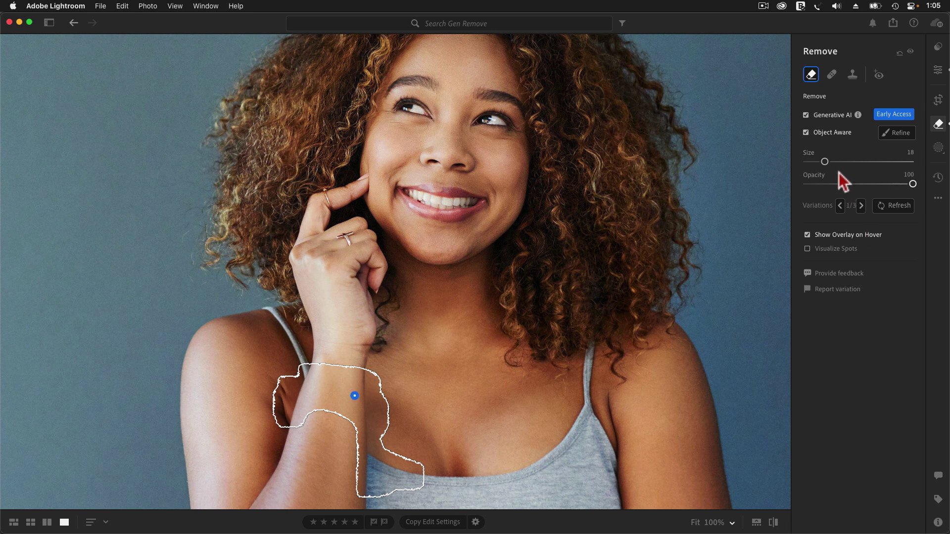
Step: Cycle through the three generated wrist fills and choose the second one
click(861, 205)
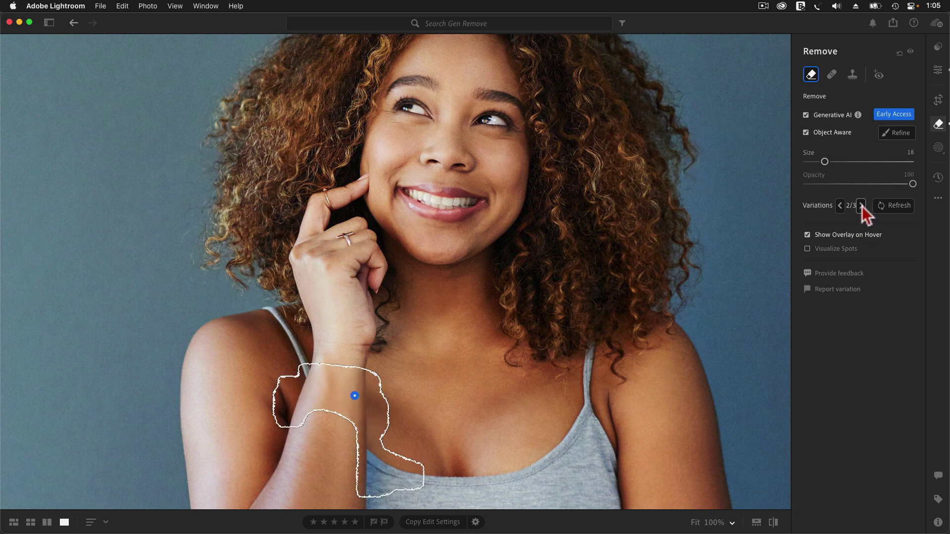
click(861, 206)
click(861, 205)
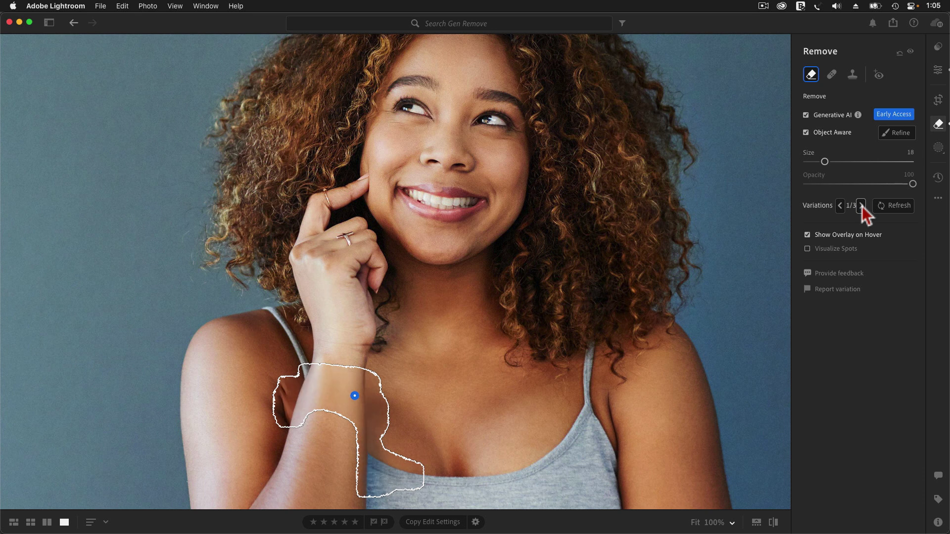
click(861, 205)
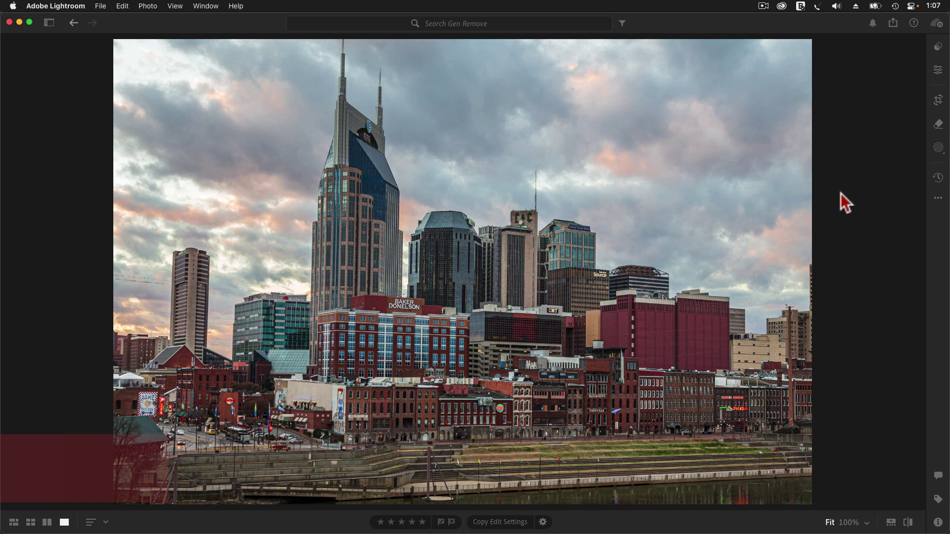
Step: Open the Remove tool on the skyline photo with H and zoom in to 100%
key(h)
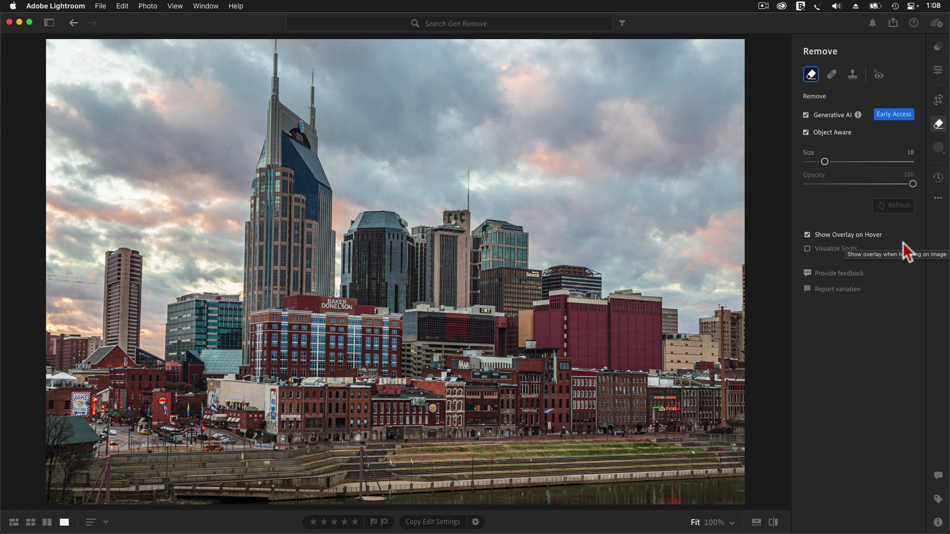
key(super+equal)
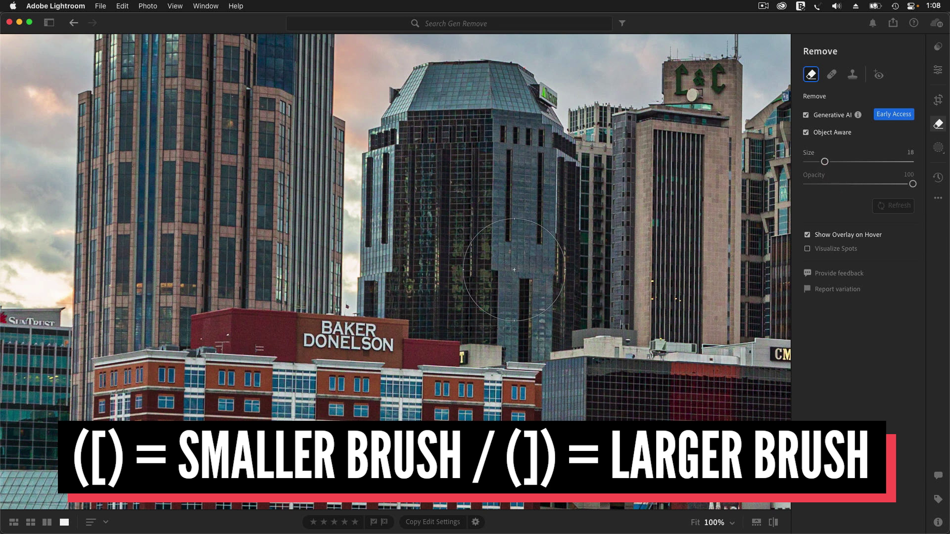
Step: Shrink the brush, paint over the Baker Donelson sign, and make the mask overlay semi-transparent
key(bracketleft)
key(bracketleft)
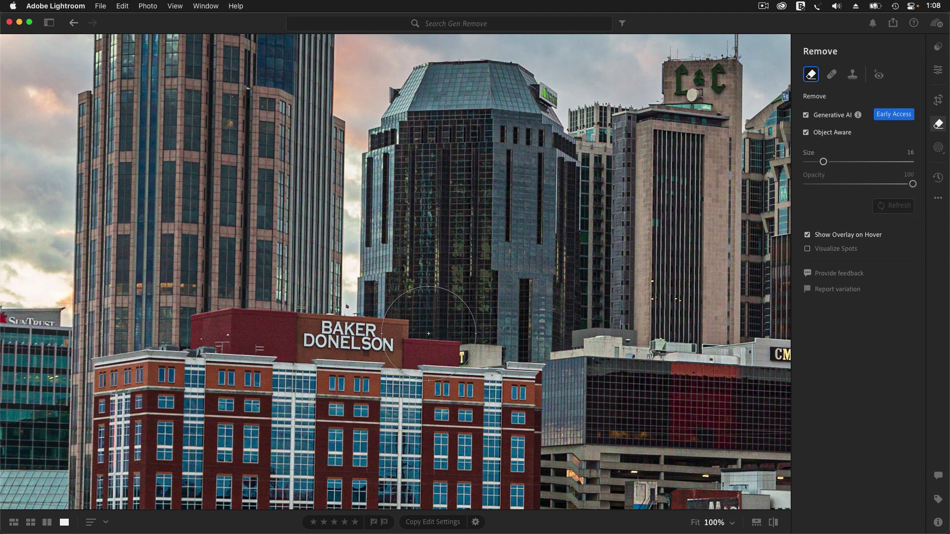
key(bracketleft)
key(bracketleft)
key(bracketleft)
drag(311, 339, 377, 346)
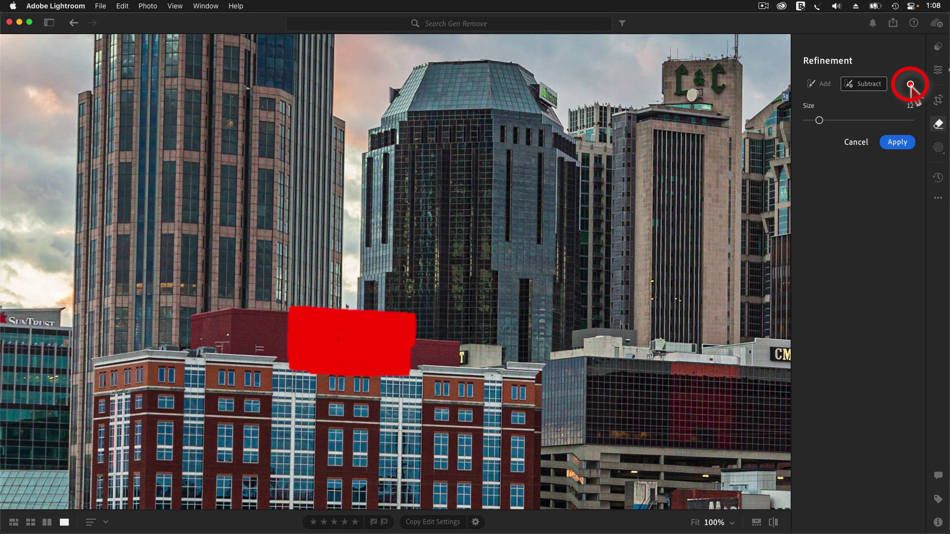
click(911, 84)
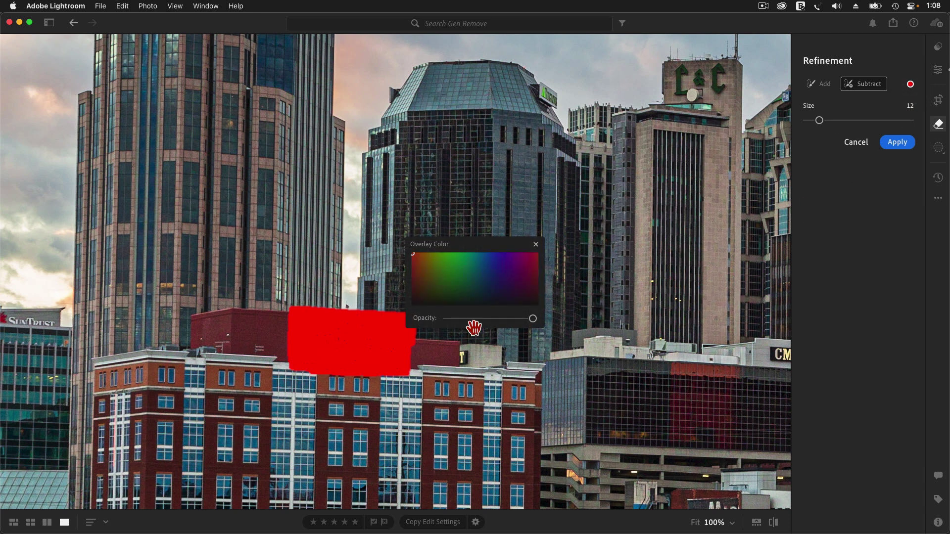
drag(532, 319, 506, 322)
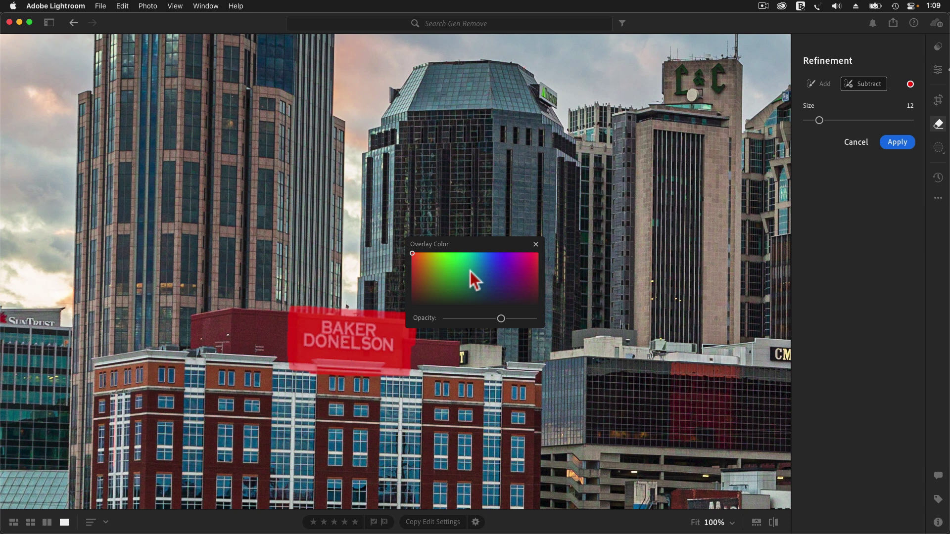
click(535, 244)
Step: Zoom in and trim mask spill off the lower building and the sign's top and right edges
key(z)
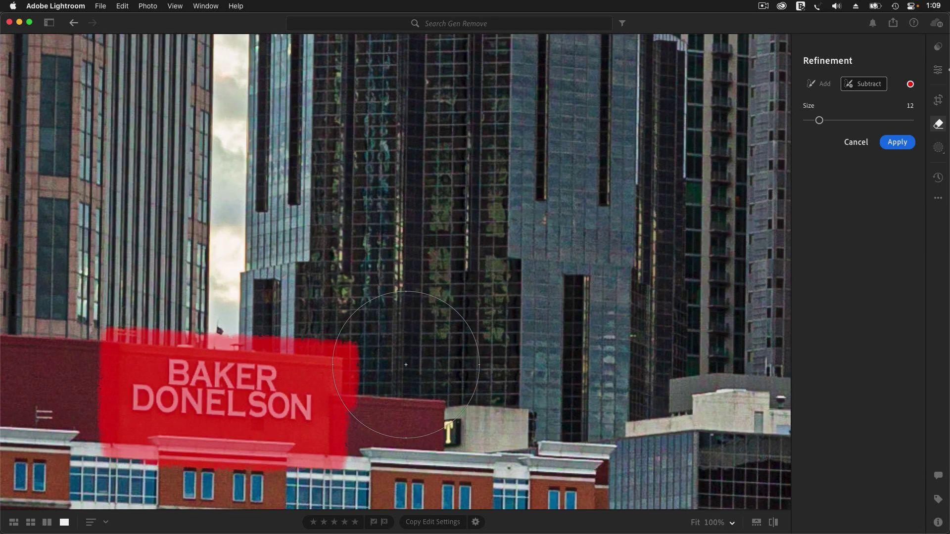
scroll(406, 365, left, 5)
scroll(405, 364, down, 4)
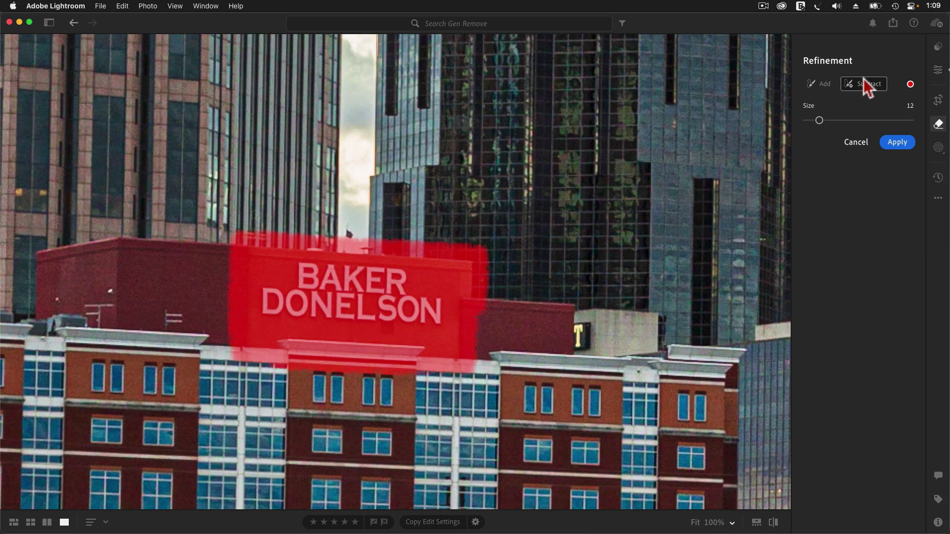
drag(462, 399, 247, 396)
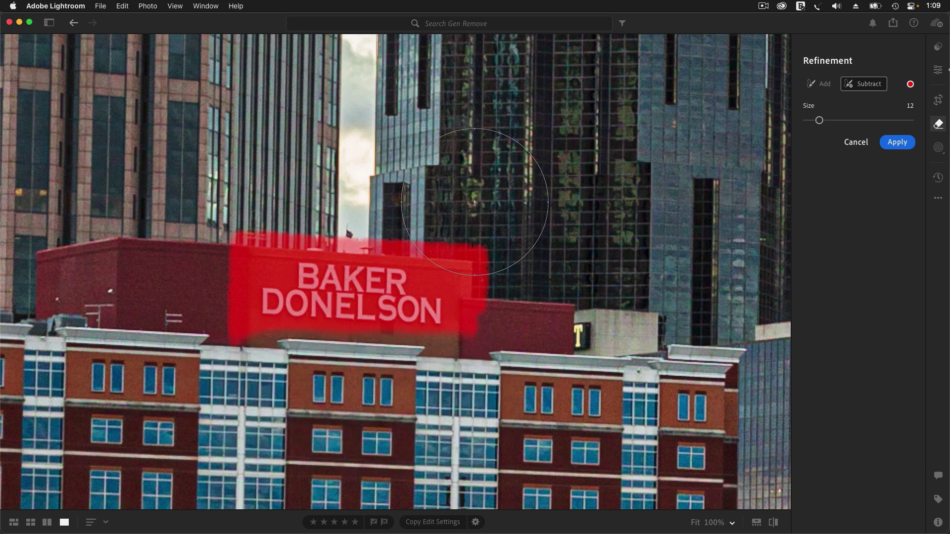
mouse_move(474, 202)
mouse_down()
mouse_move(226, 189)
mouse_move(173, 310)
mouse_up()
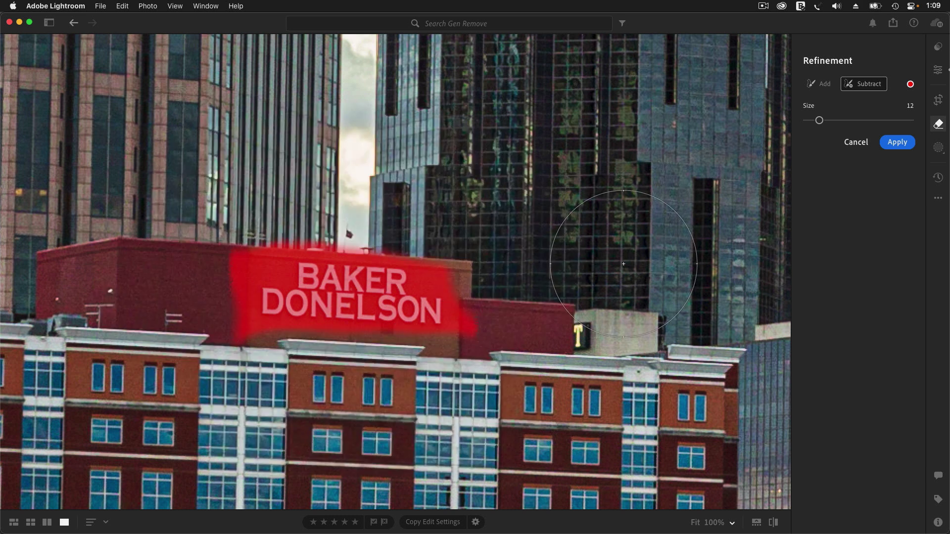
Step: Generate the Baker Donelson sign removal, then pan the photo over to the CMT building
click(892, 147)
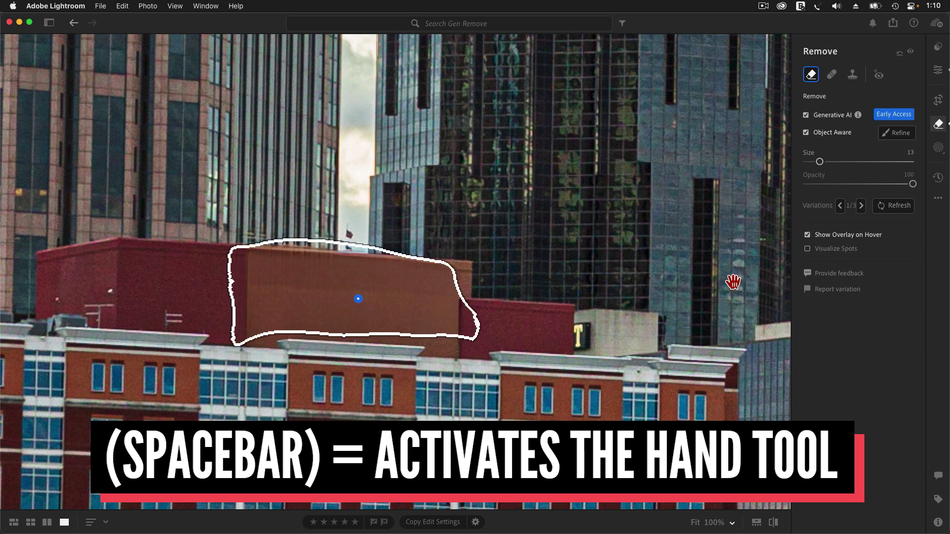
key(space)
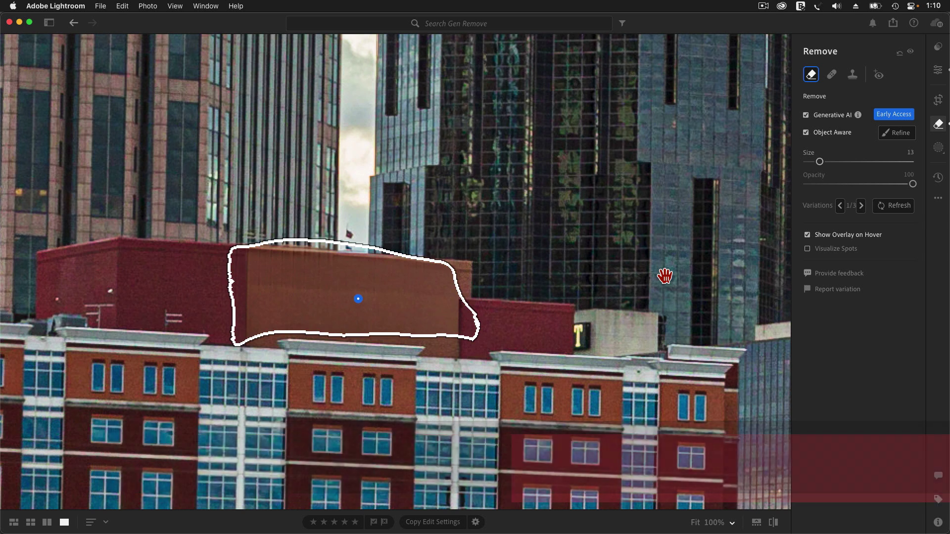
drag(683, 273, 277, 278)
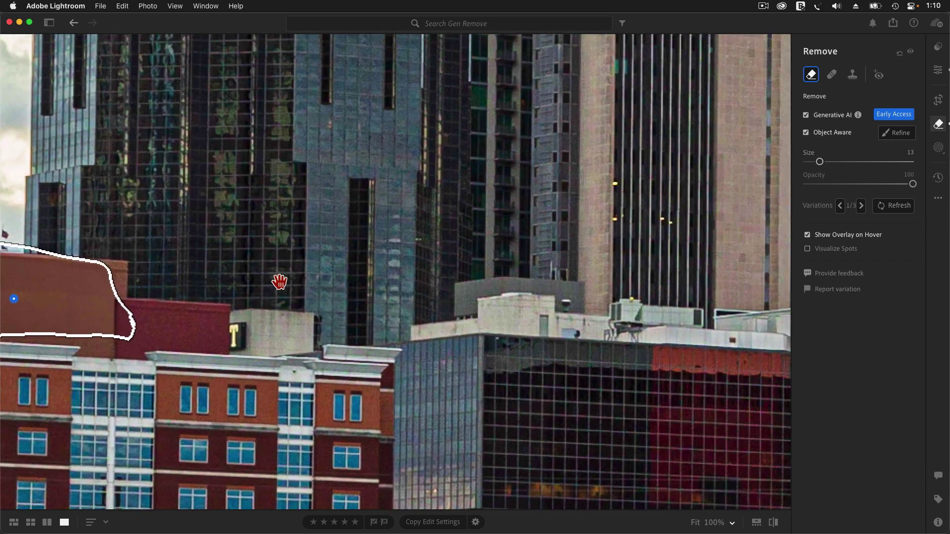
drag(687, 297, 275, 218)
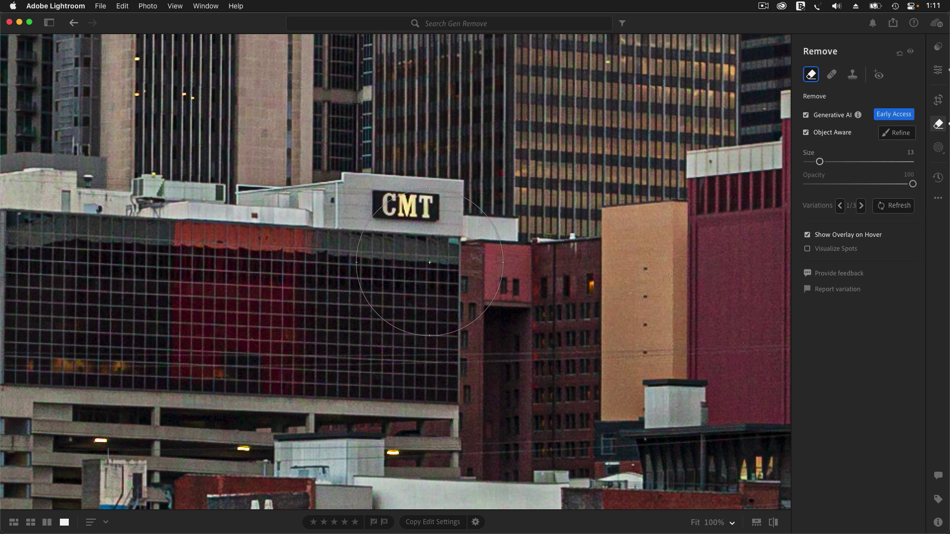
Step: Brush over the CMT sign with a smaller brush, generate its removal, and hide the overlay
key(bracketleft)
key(bracketleft)
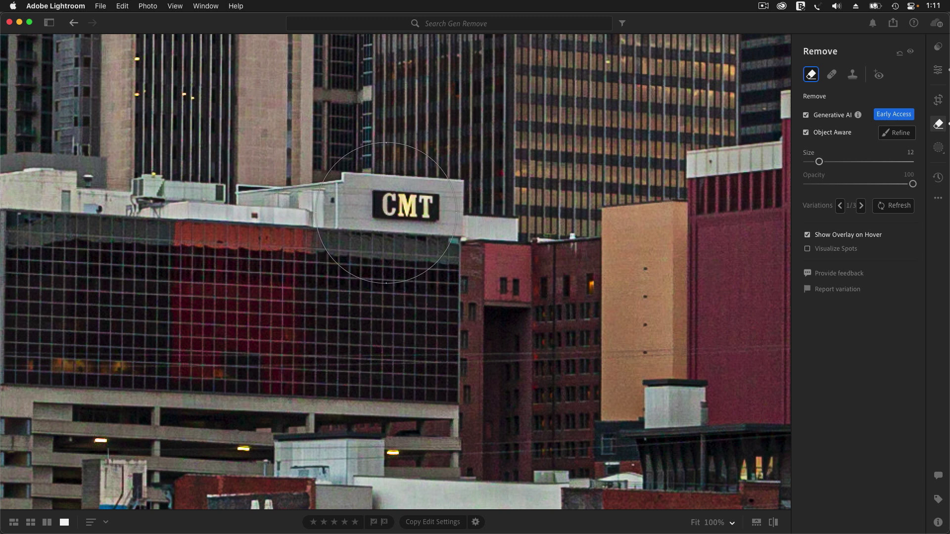
key(bracketleft)
key(bracketleft)
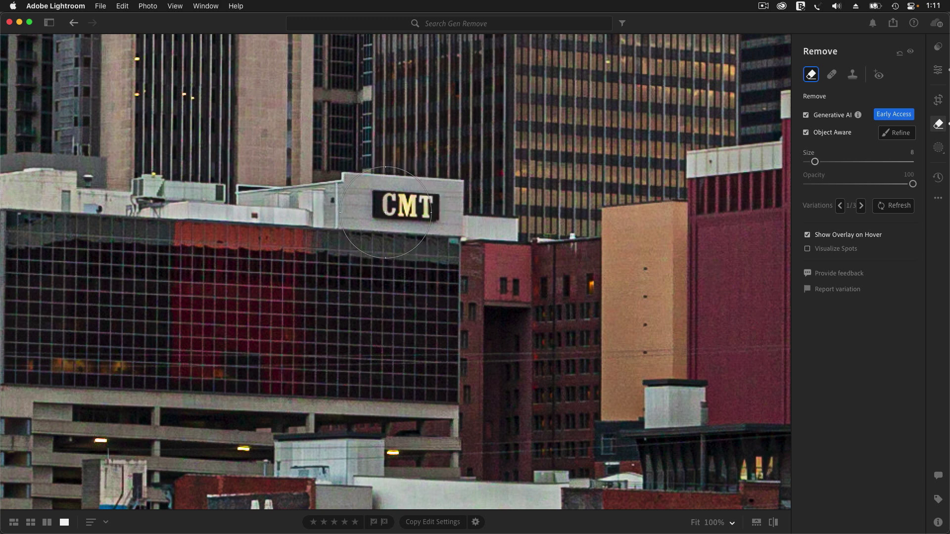
drag(386, 213, 462, 259)
drag(327, 158, 440, 165)
key(Return)
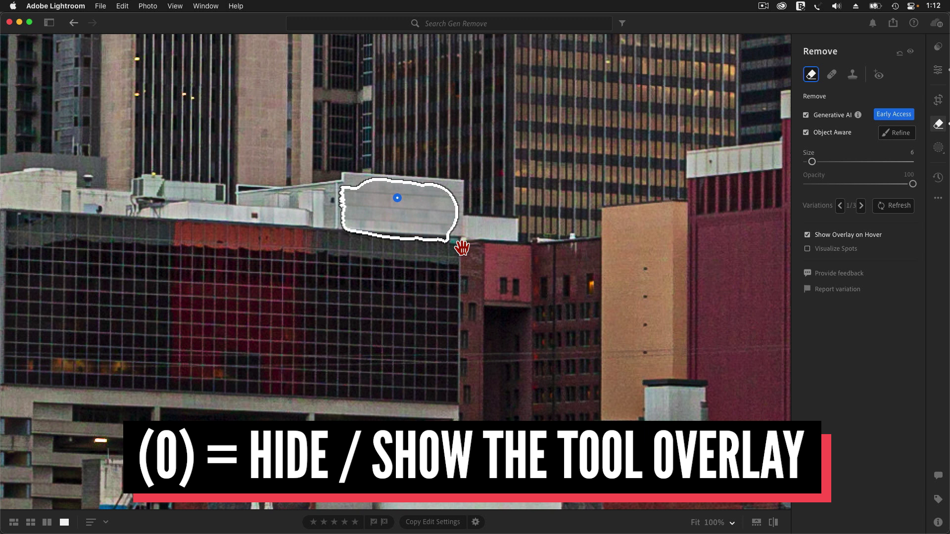
key(o)
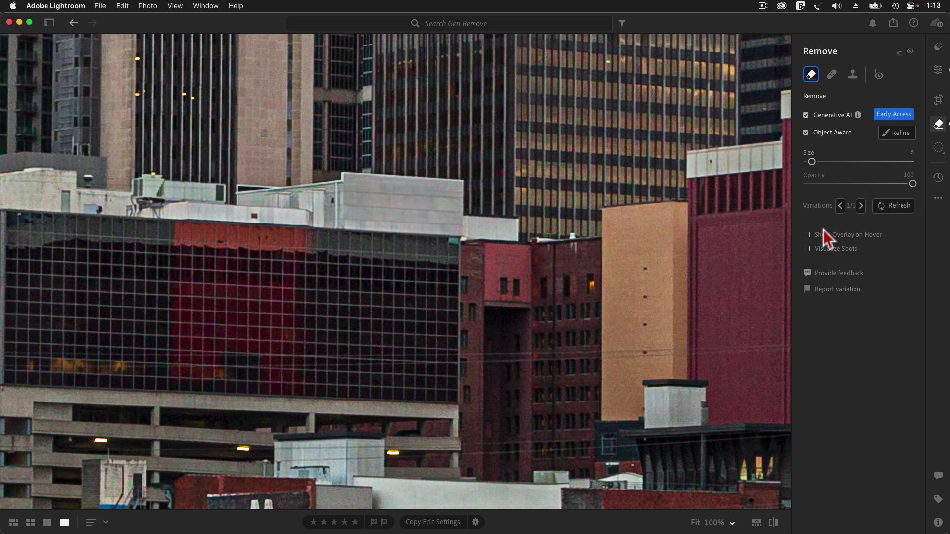
Step: Preview the three generated rooftop fill variations for the removed CMT sign
click(861, 206)
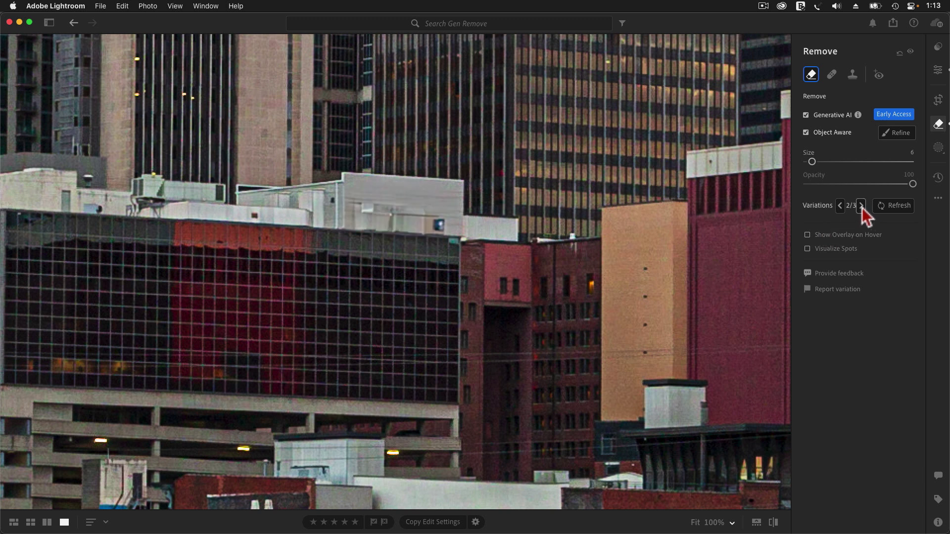
click(862, 205)
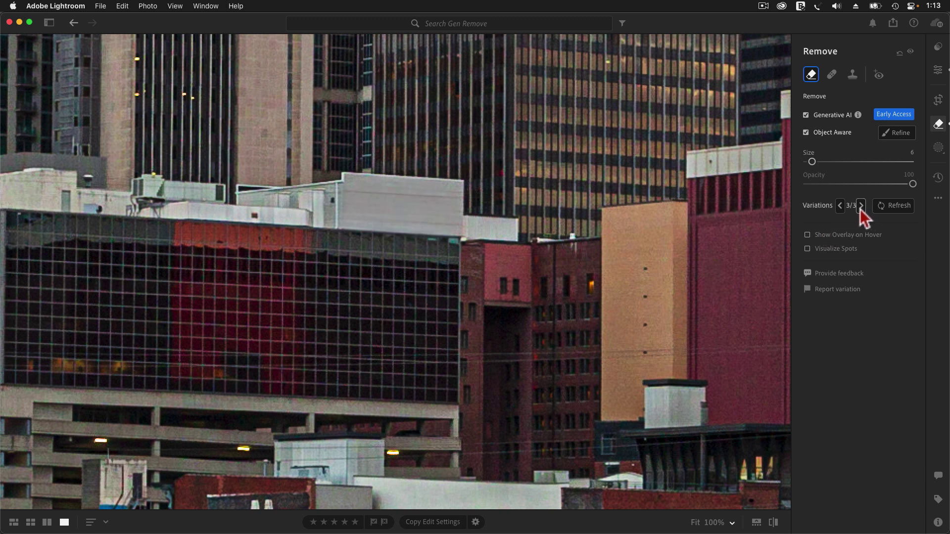
click(861, 206)
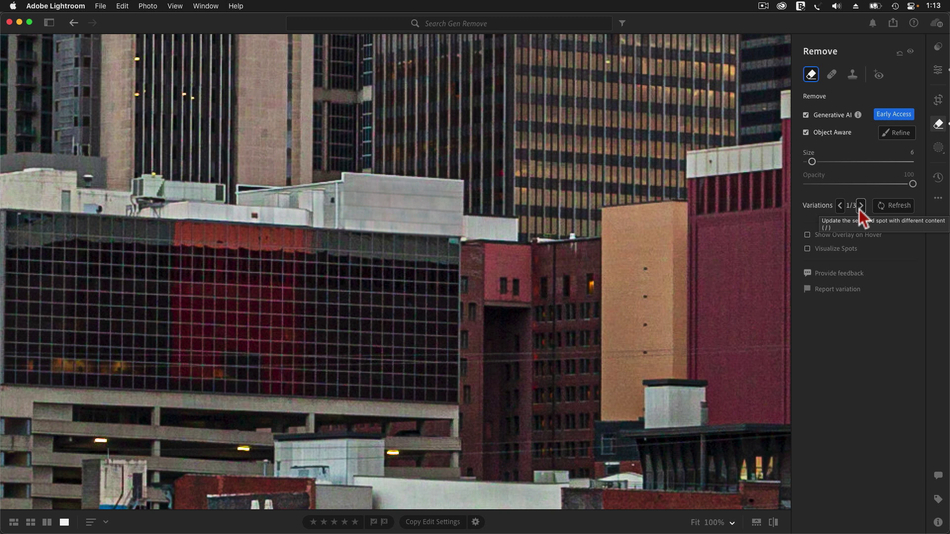
click(859, 209)
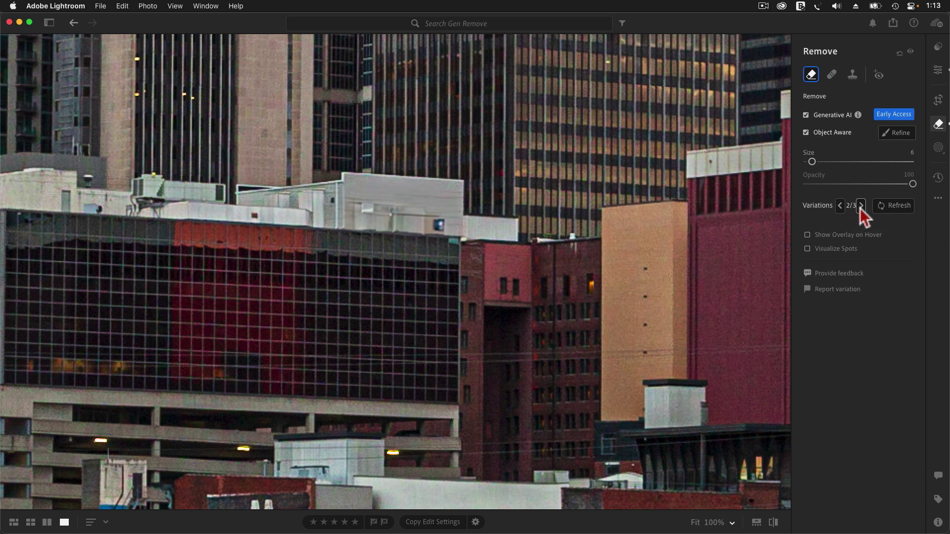
click(860, 207)
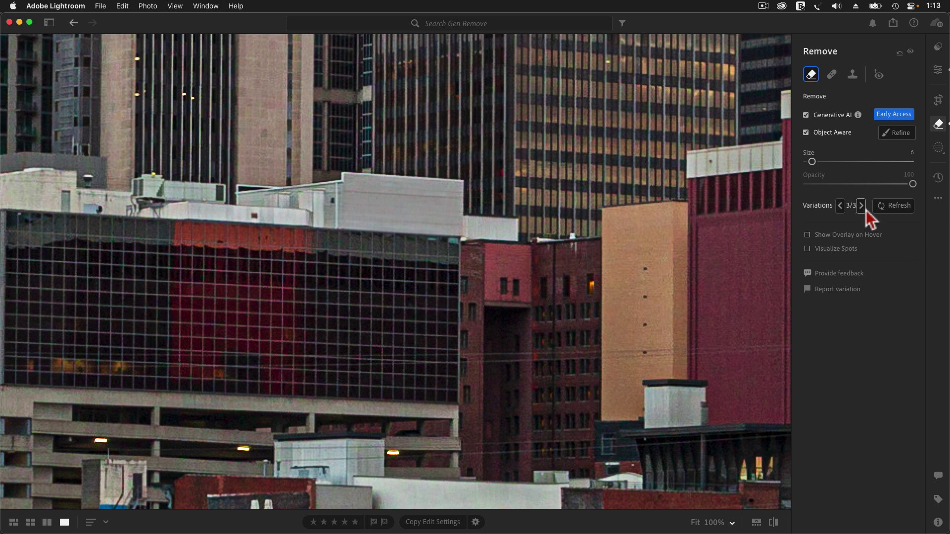
Step: Refresh the fills, settle on variation 3 of 3, and enable Show Overlay on Hover
click(887, 213)
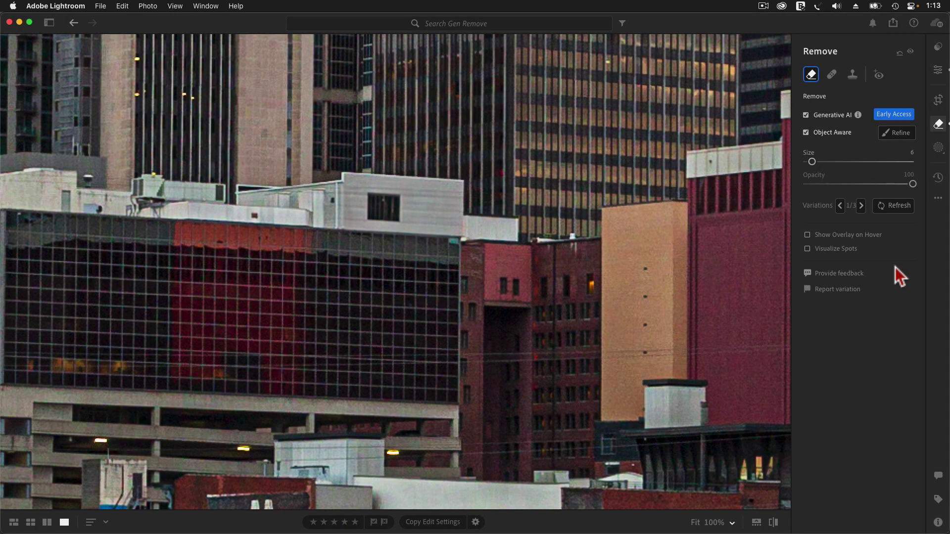
click(862, 205)
click(862, 205)
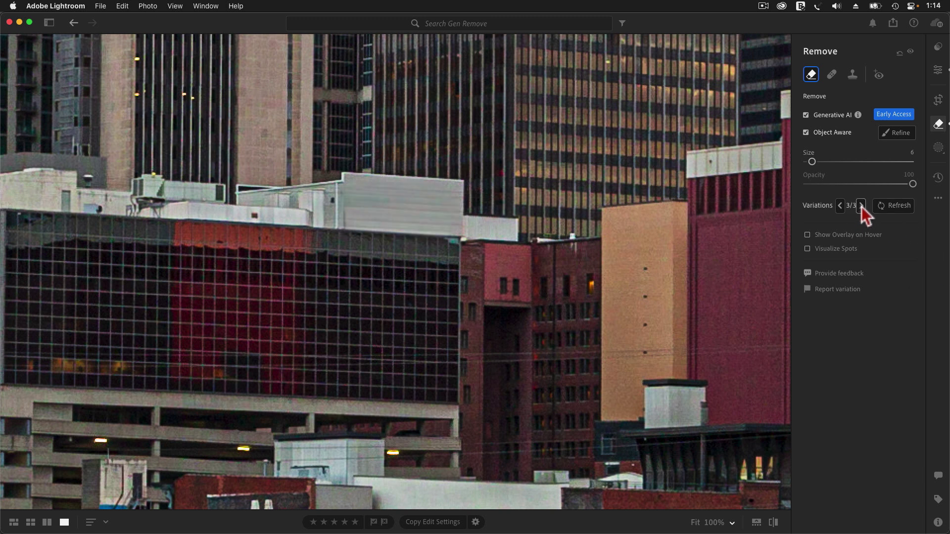
click(882, 236)
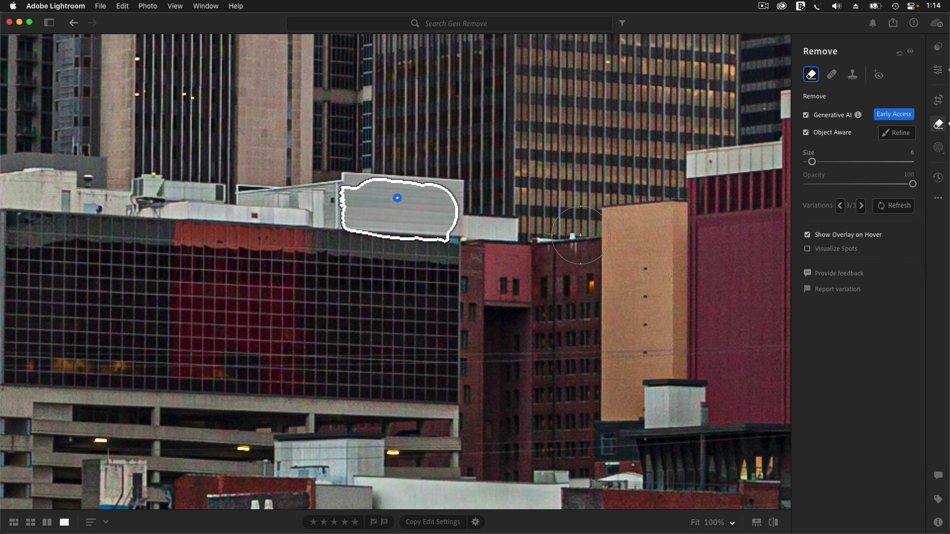
Step: Close the Remove panel, fit the skyline photo to view, and toggle Before/After
key(e)
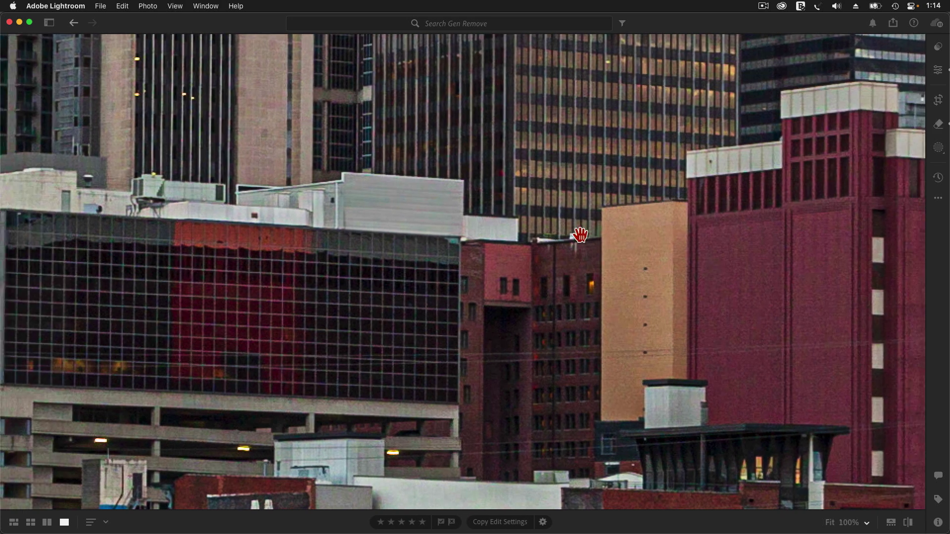
click(517, 225)
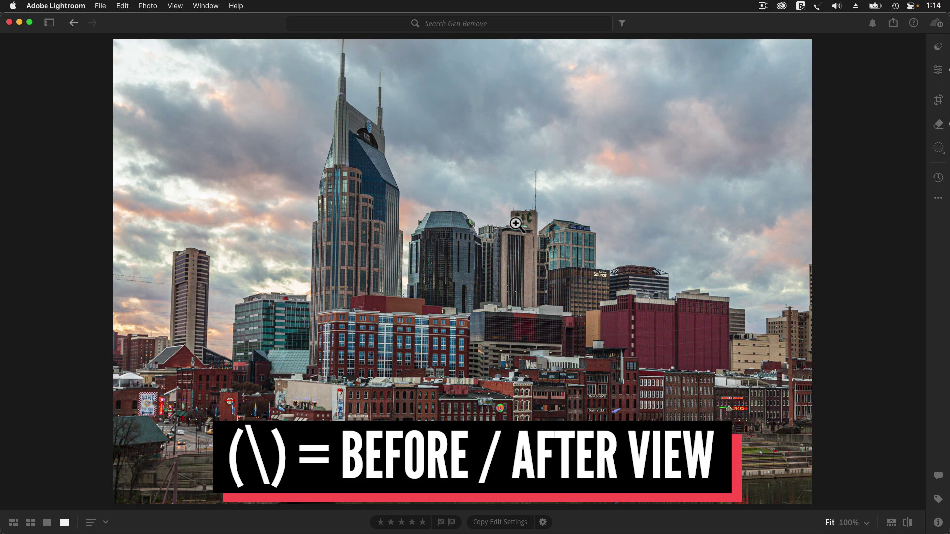
key(backslash)
key(backslash)
key(backslash)
key(backslash)
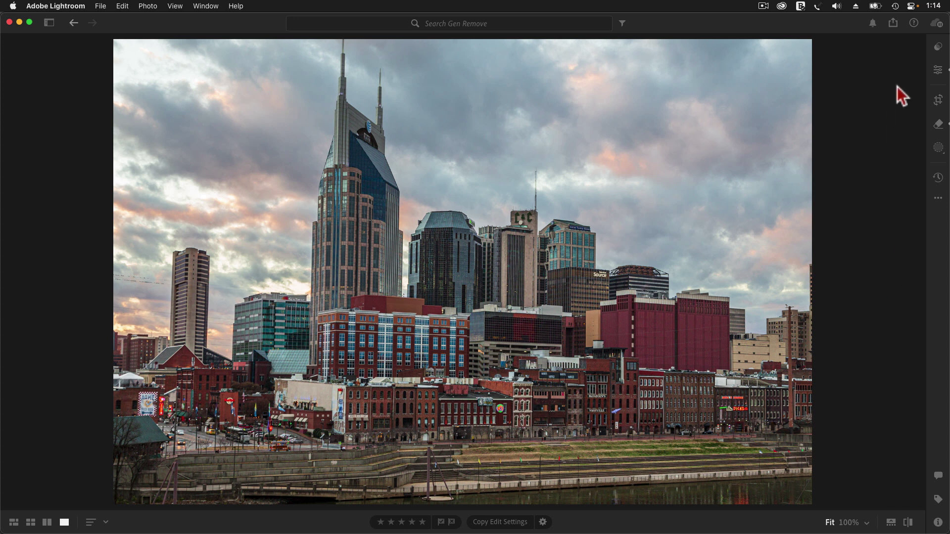
Step: Raise Exposure and warm the white balance Temp on the skyline photo
click(936, 70)
drag(859, 151, 862, 151)
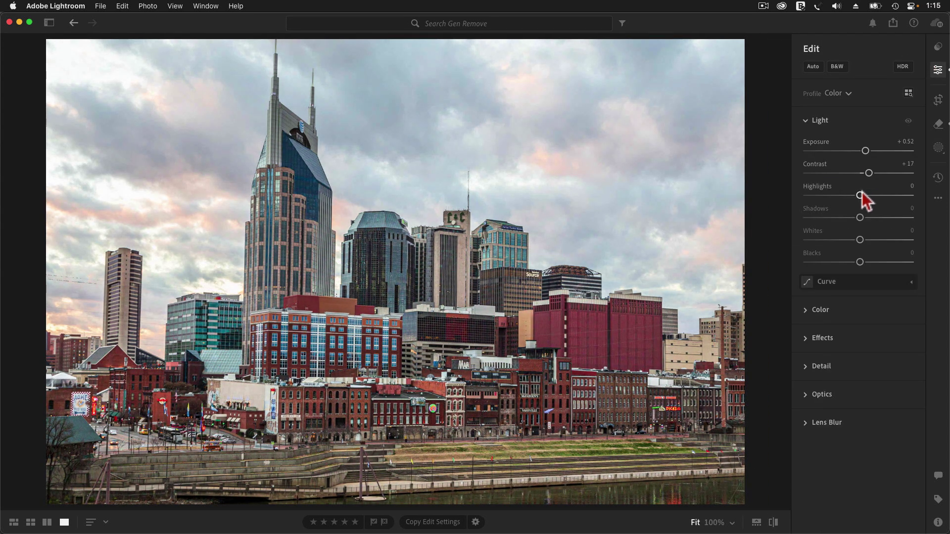
click(862, 309)
click(861, 194)
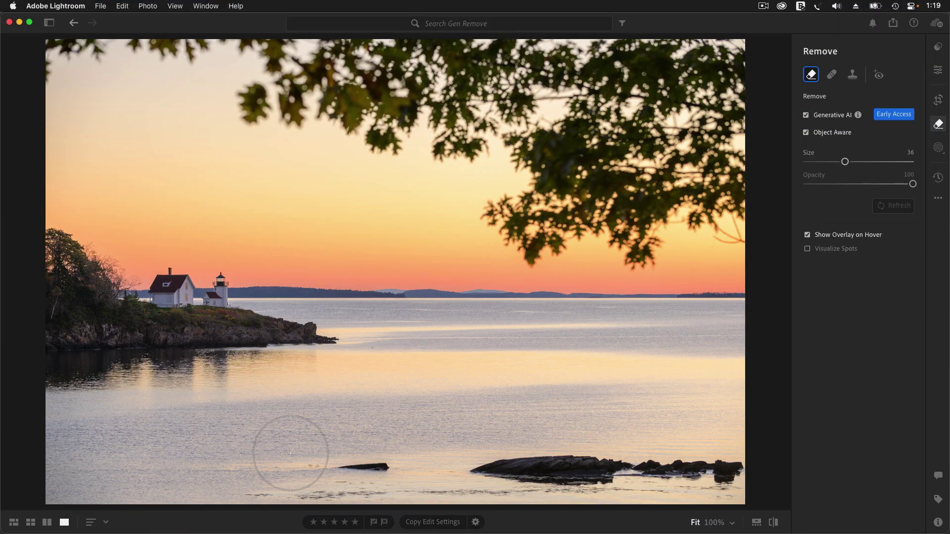
Step: Brush over the dark water rocks, generate the fill, and switch to Grid view
mouse_move(324, 470)
mouse_down()
mouse_move(518, 458)
mouse_move(727, 462)
mouse_move(746, 471)
mouse_up()
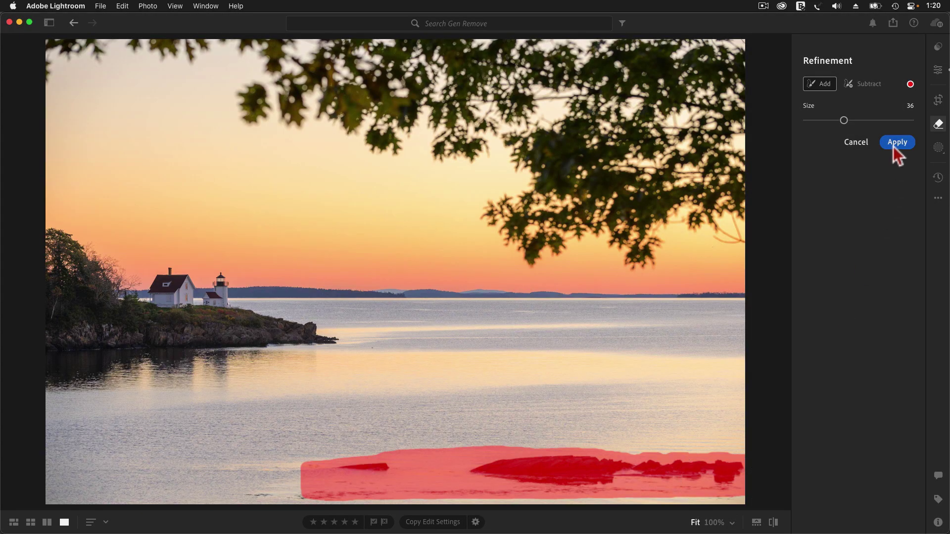
click(896, 144)
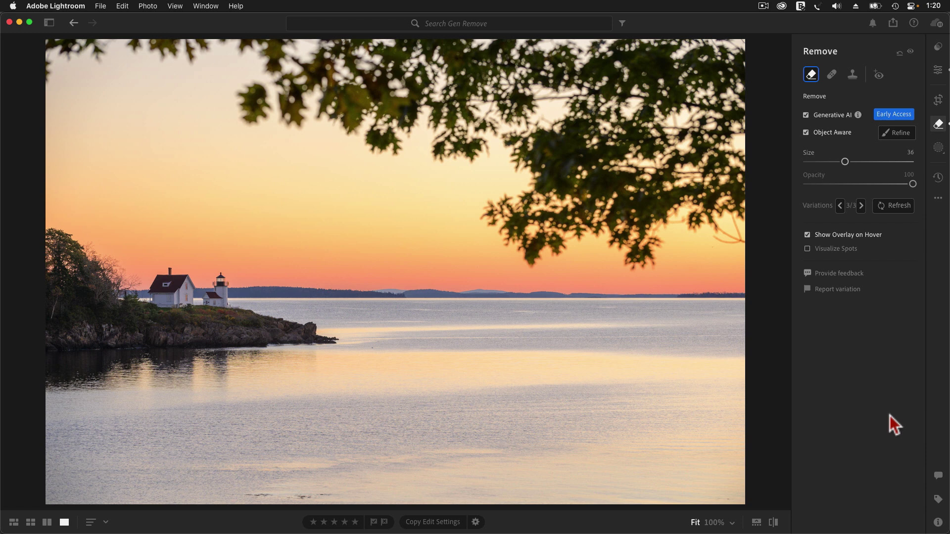
key(g)
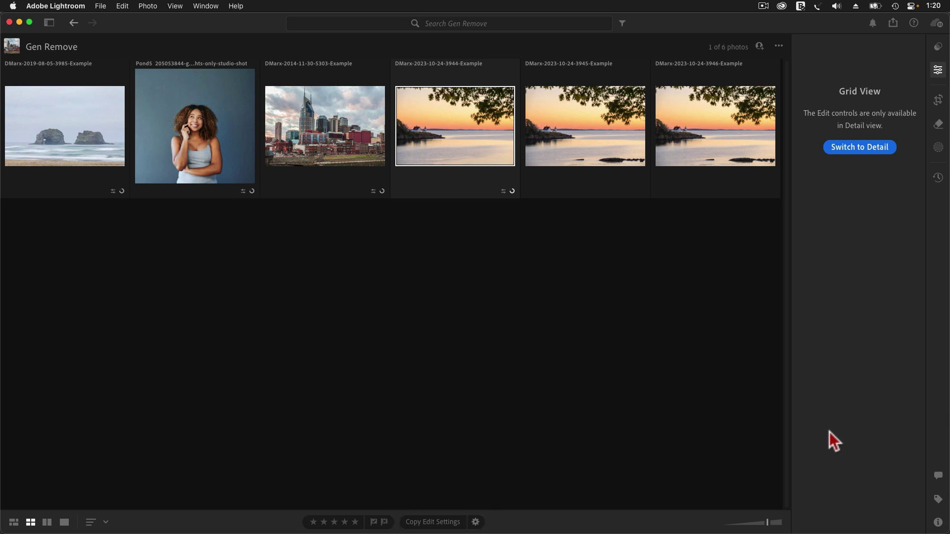
Step: Enlarge the thumbnails and copy only the Remove settings from the lighthouse photo
drag(766, 523, 781, 523)
click(435, 523)
click(381, 250)
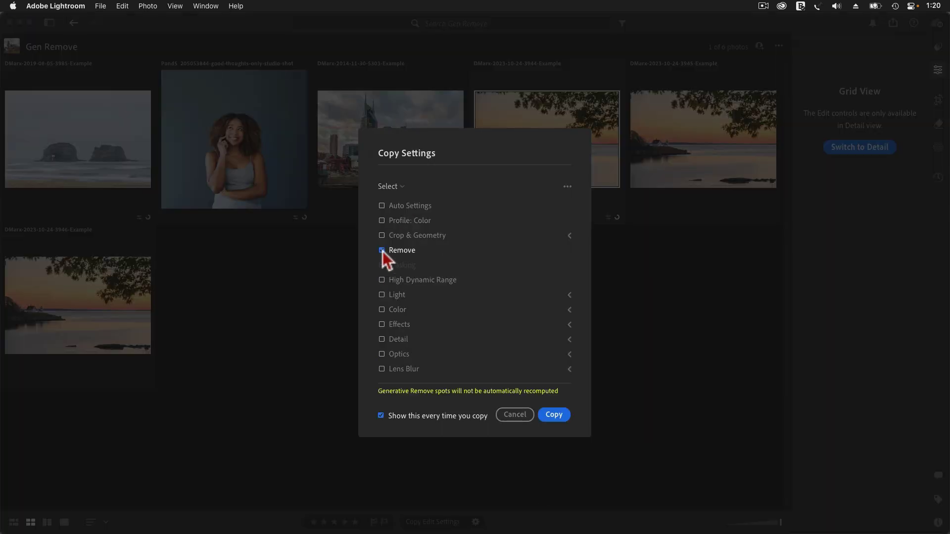
click(554, 415)
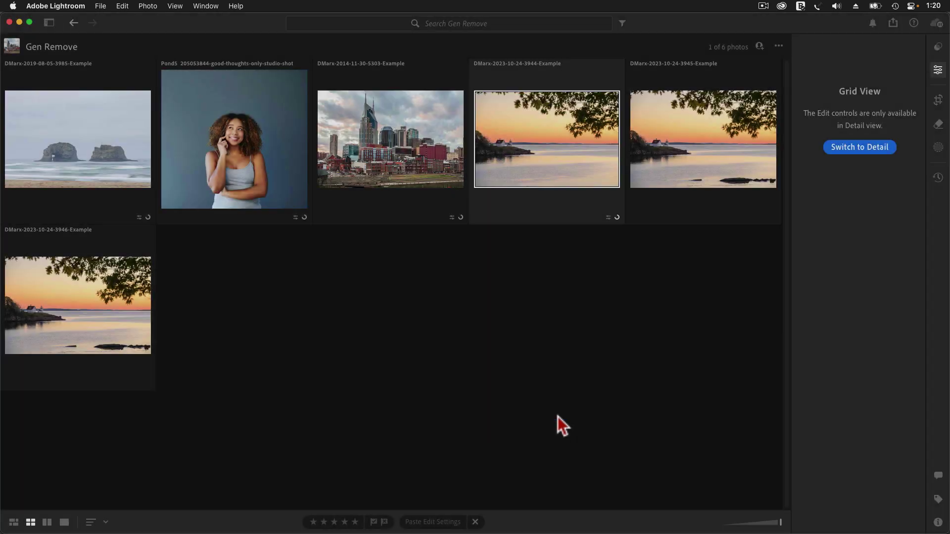
Step: Paste the Remove settings onto photos 3945 and 3946, then reselect 3945 alone
click(679, 146)
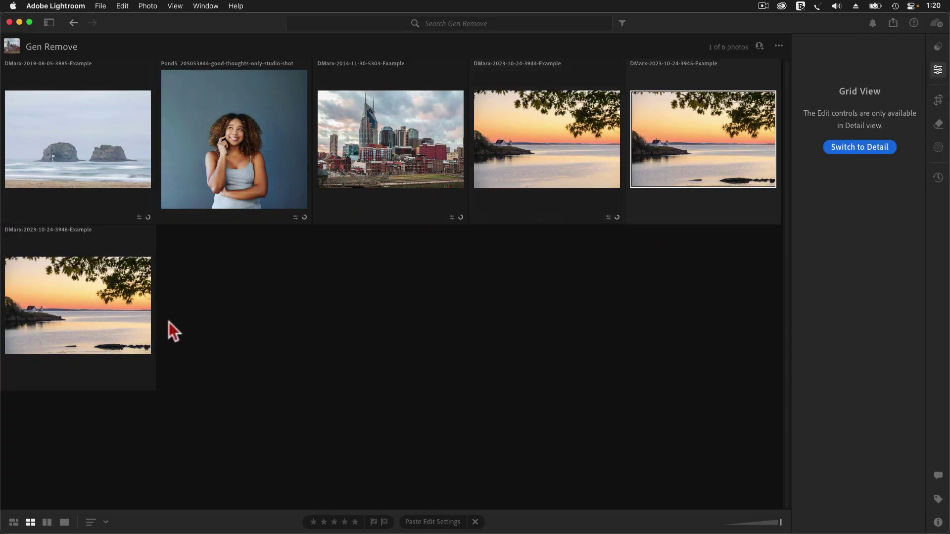
super+click(151, 321)
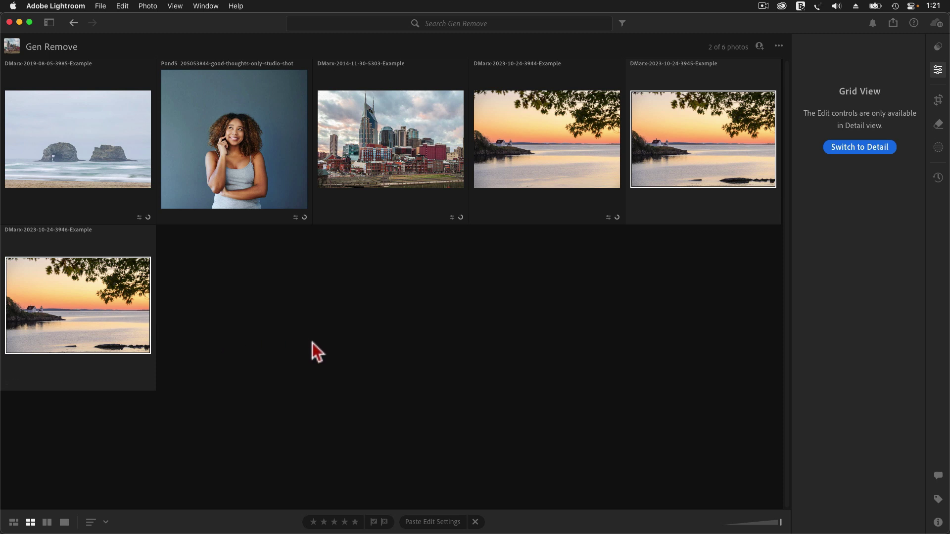
click(437, 528)
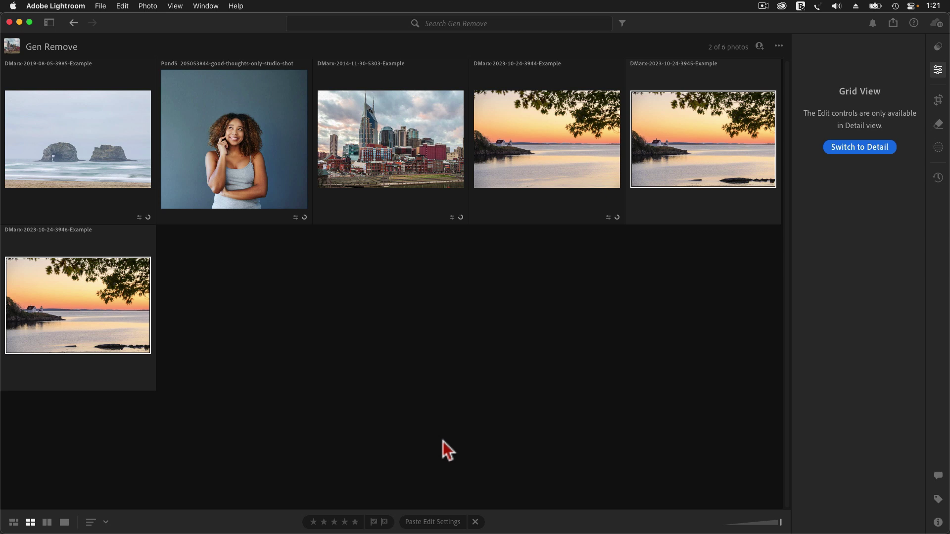
click(537, 367)
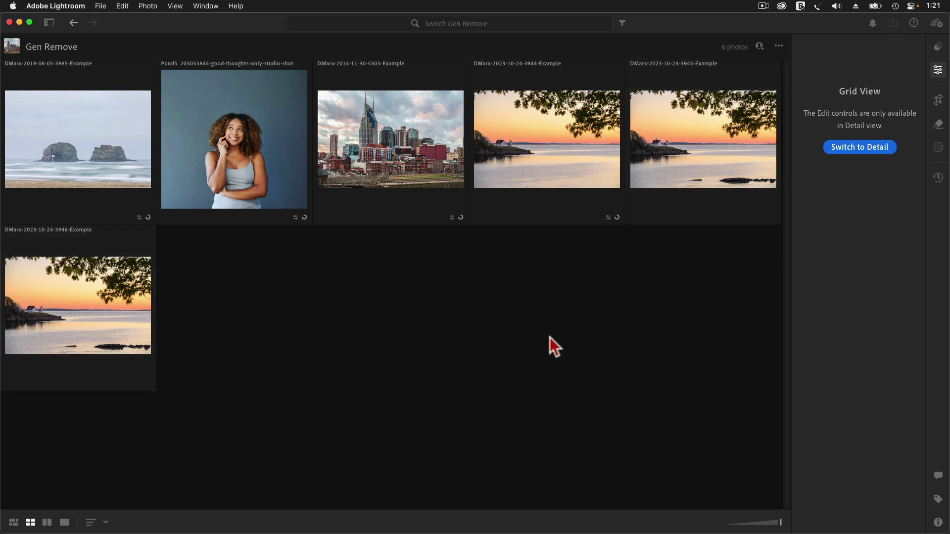
click(664, 150)
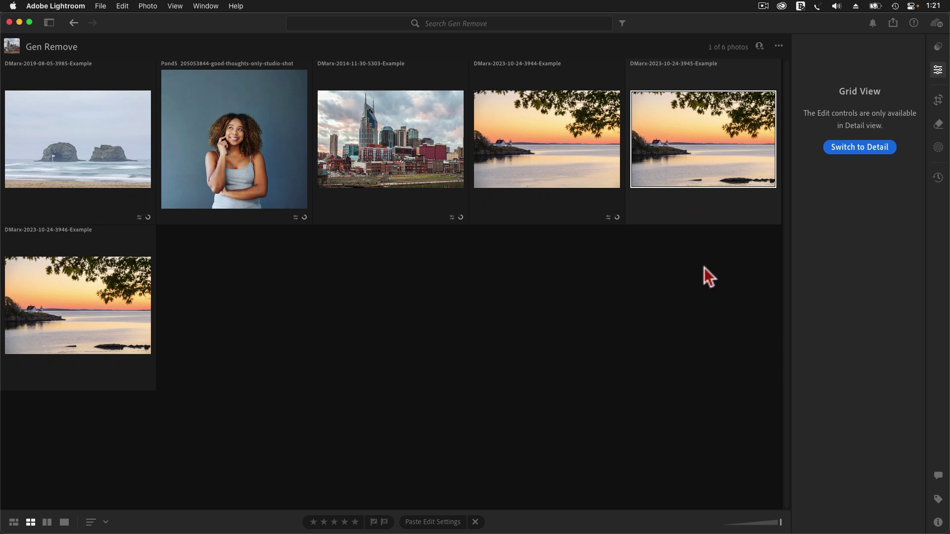
Step: Open photo 3945 in Detail view and update its pasted AI removal
key(d)
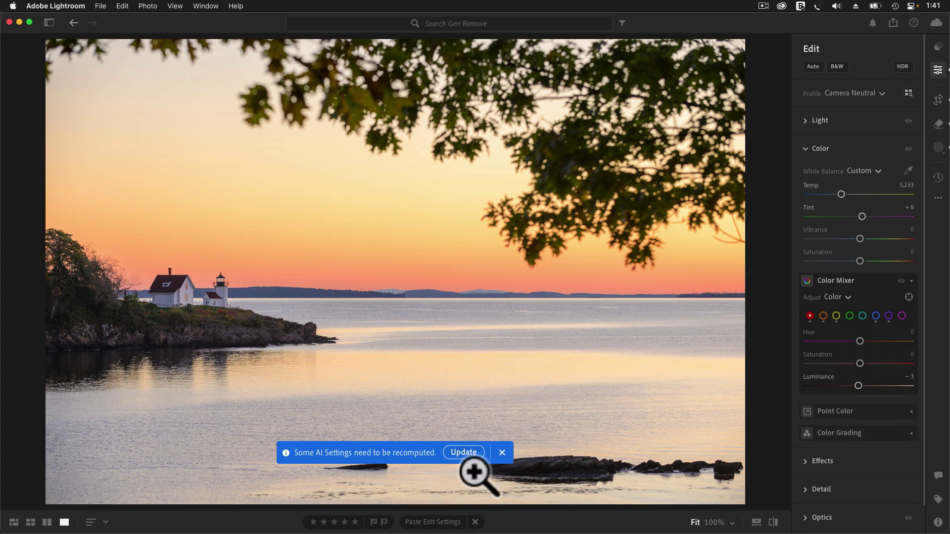
click(465, 452)
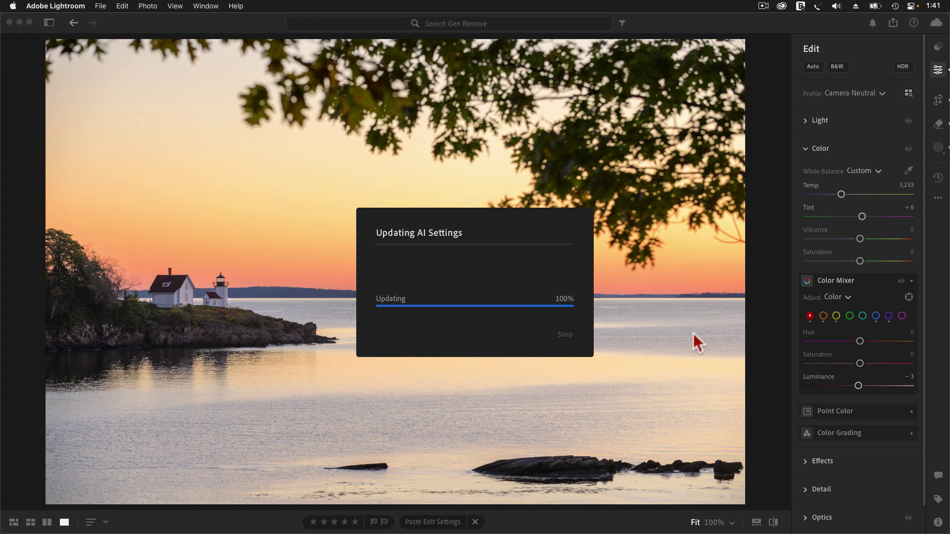